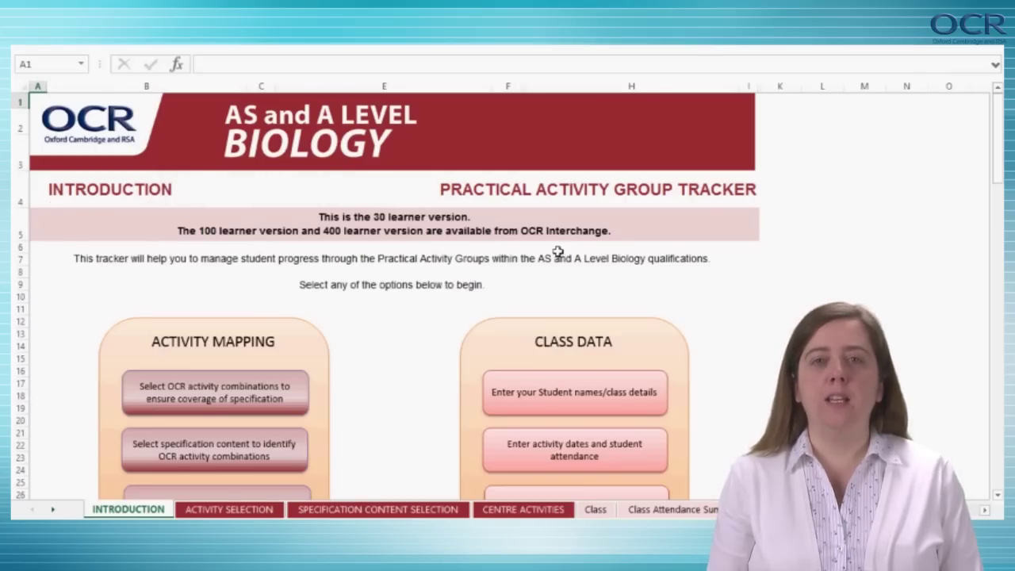
- Open the Class sheet from the 'Enter your Student names/class details' button on the Introduction
scroll(583, 280, "down", 1)
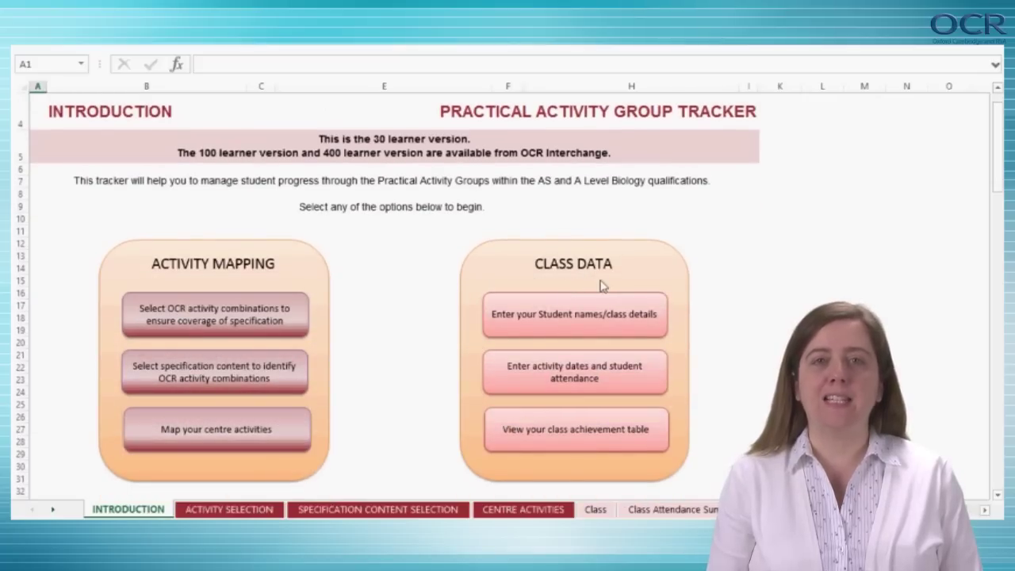
left_click(592, 329)
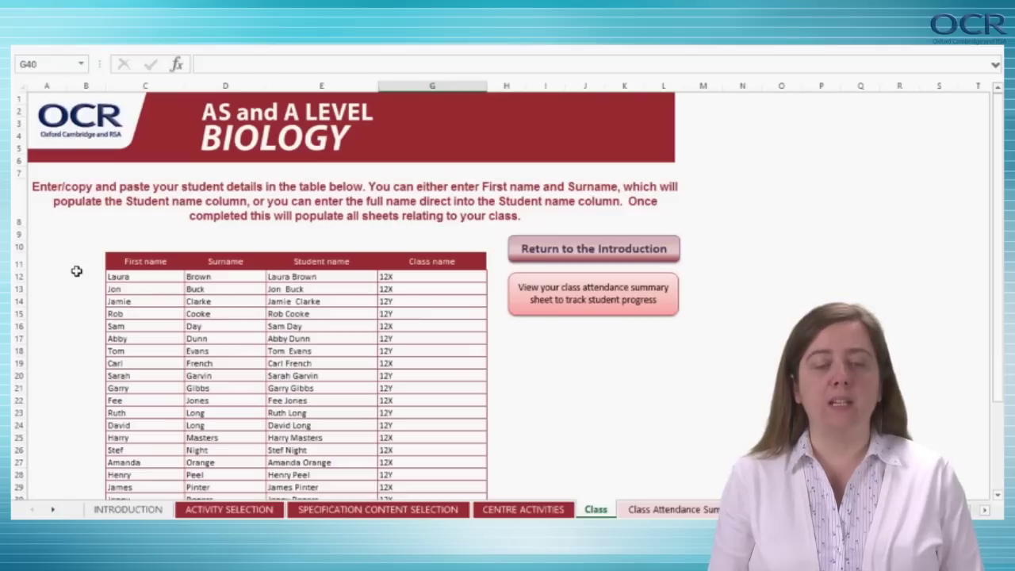
- Enter the first new student's first name and surname in row 40
scroll(76, 271, "down", 4)
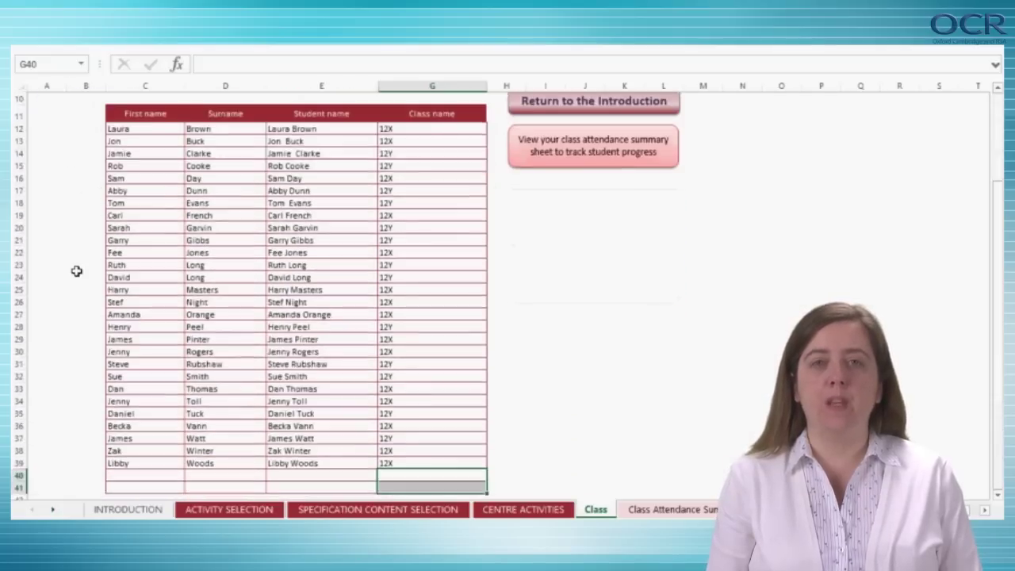
left_click(131, 435)
type("Graham")
key("Tab")
type("Wo")
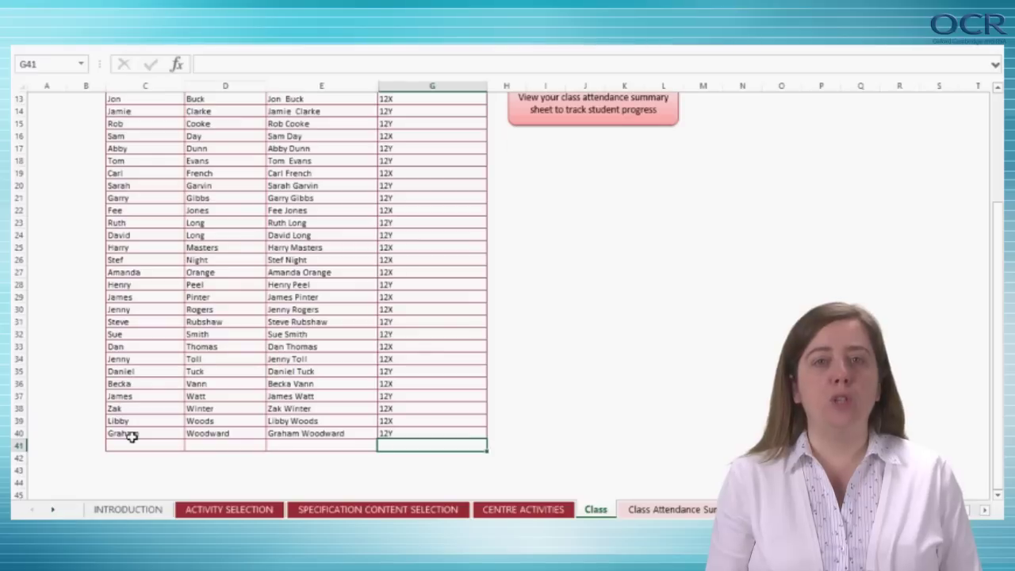
key("Left")
key("Left")
key("Left")
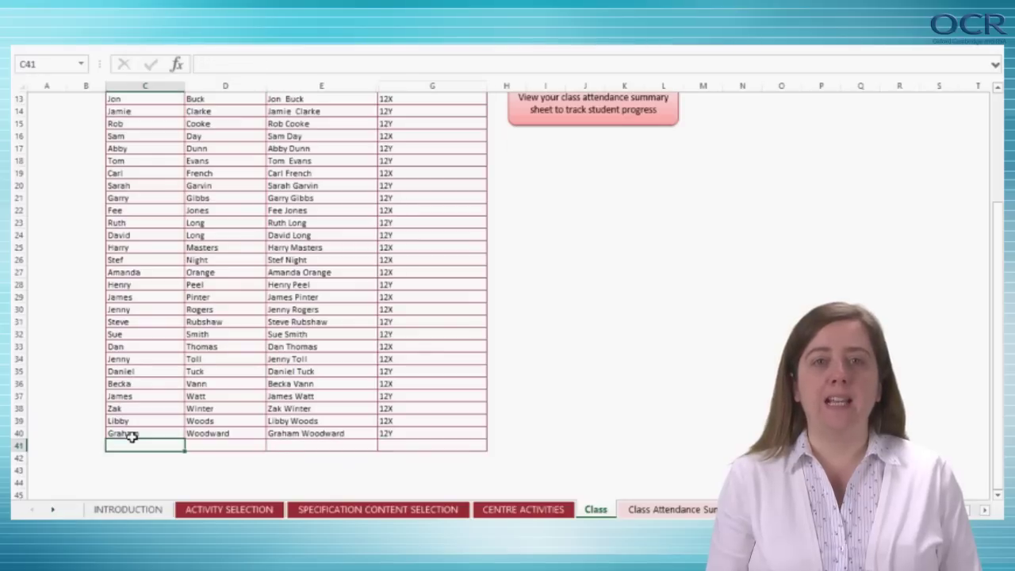
- Enter the second student's first name and surname with class 12Y in row 41
type("Chris")
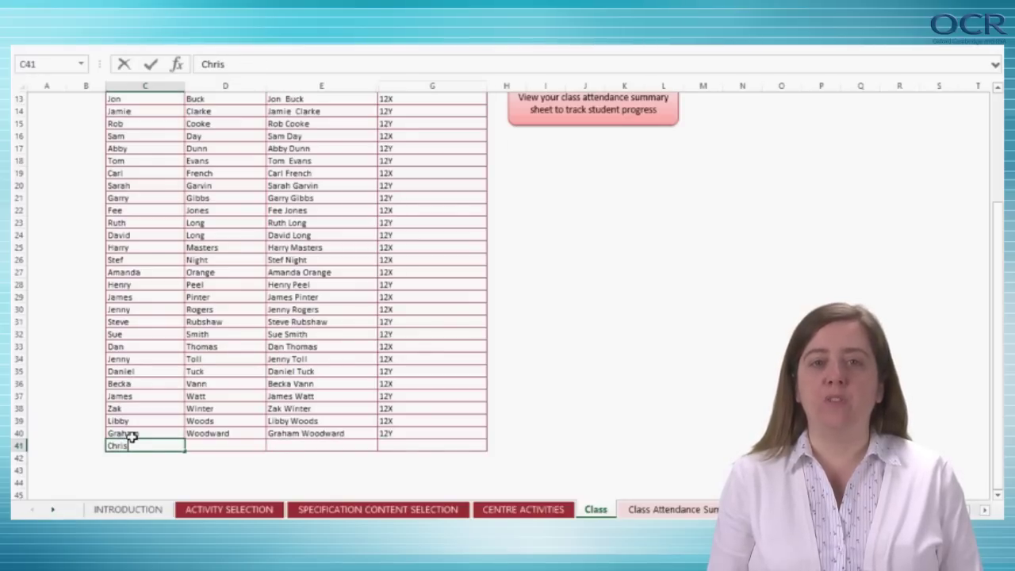
key("Tab")
type("Z")
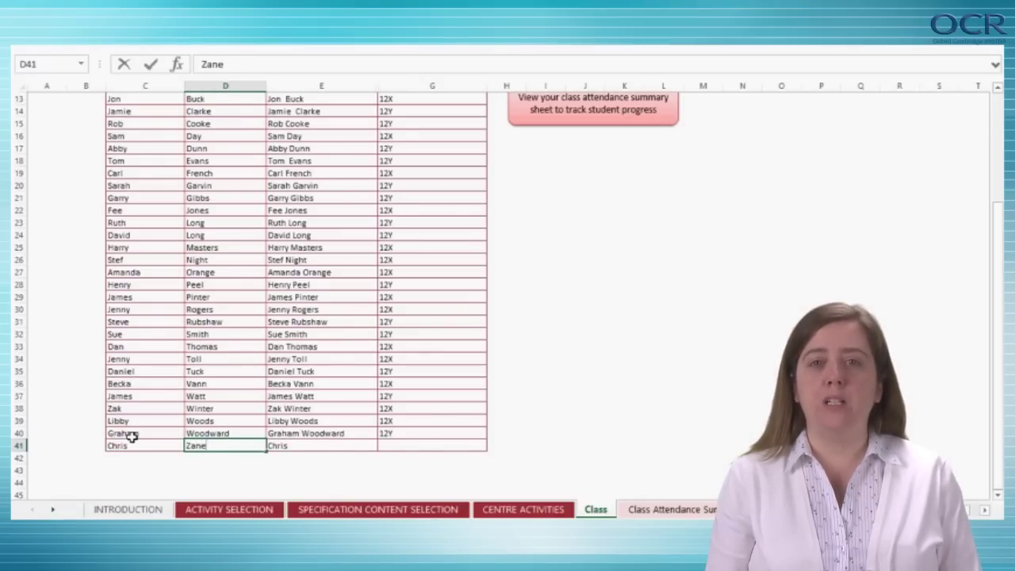
key("Tab")
key("Tab")
type("12Y")
left_click(131, 437)
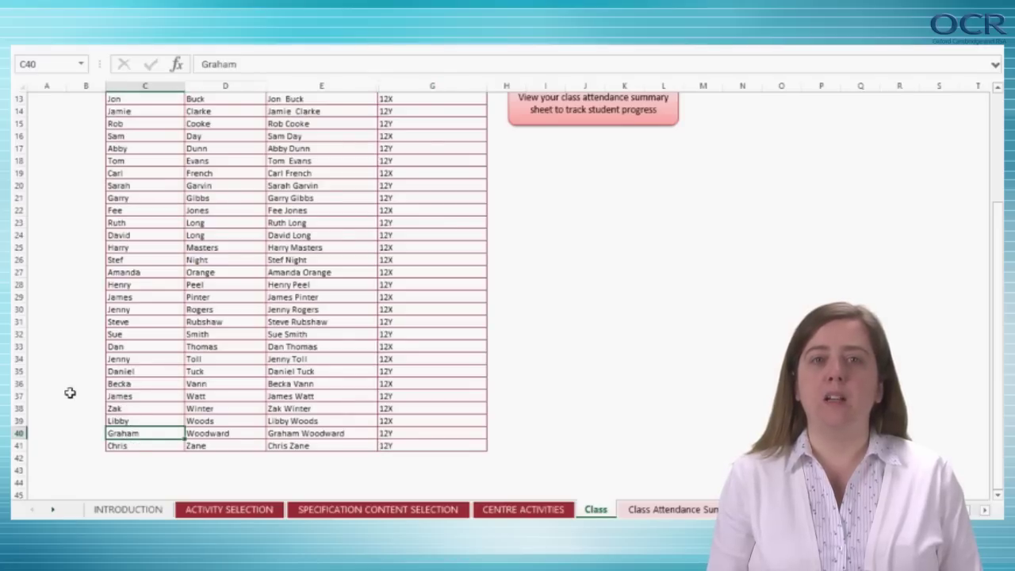
scroll(70, 391, "up", 2)
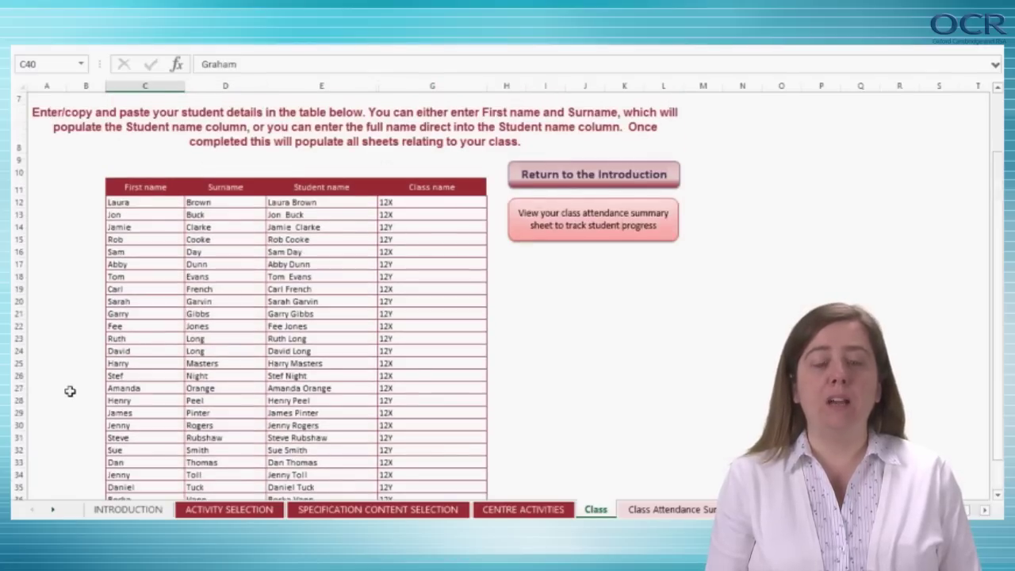
scroll(70, 391, "up", 1)
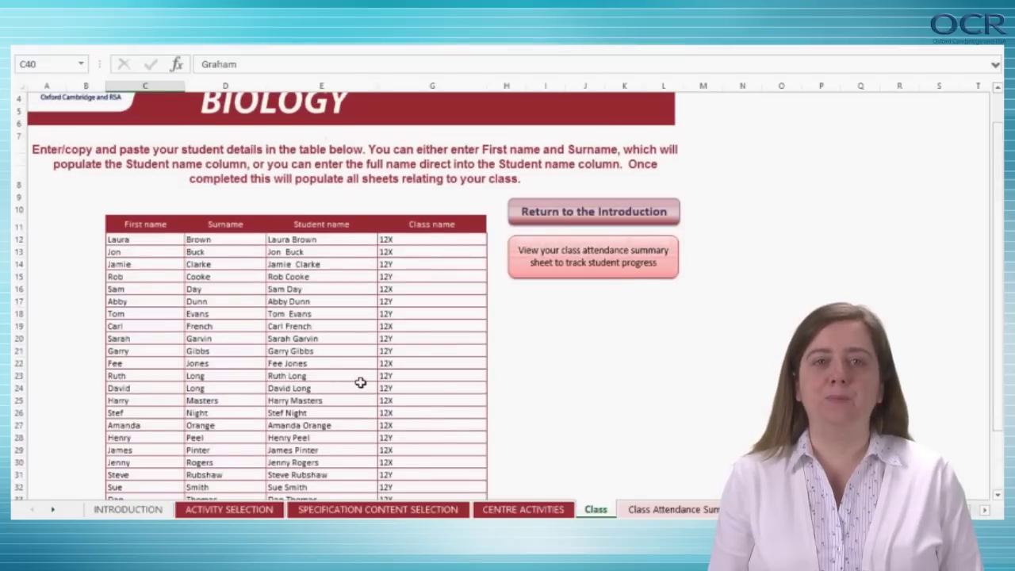
- Open the Class Attendance Summary sheet and dismiss its instructions pop-up
left_click(614, 268)
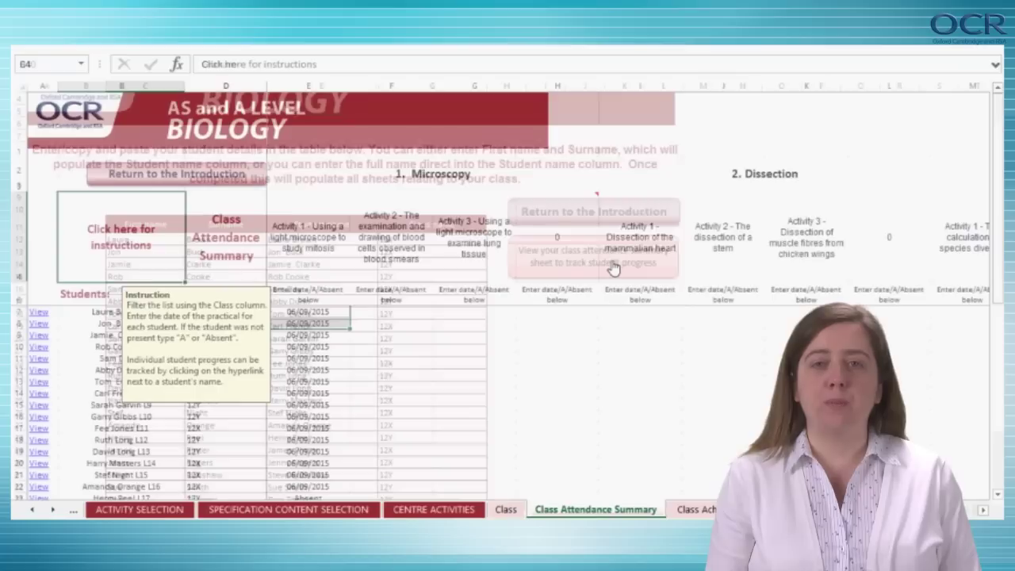
left_click(111, 303)
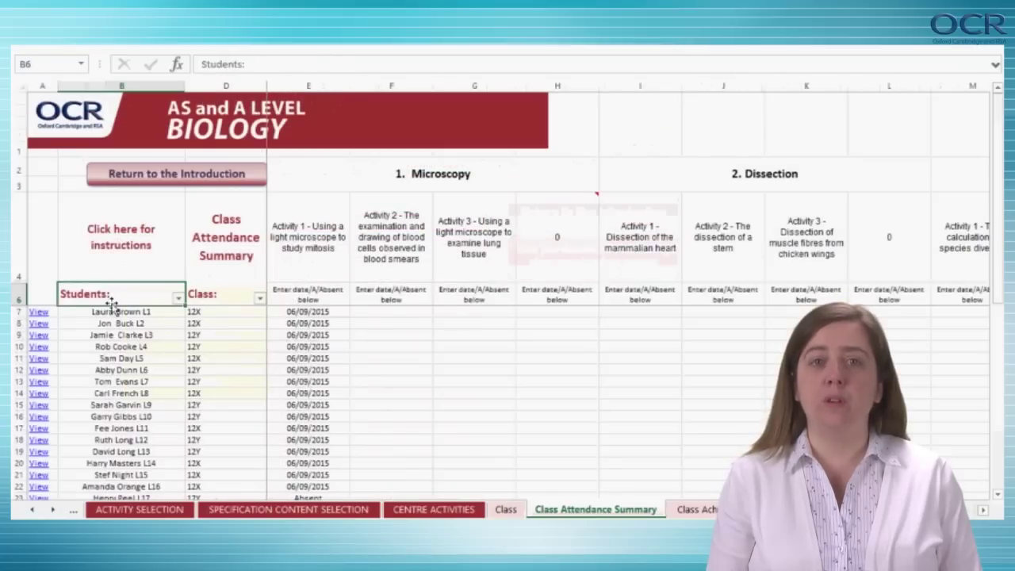
scroll(156, 349, "down", 3)
scroll(157, 359, "down", 2)
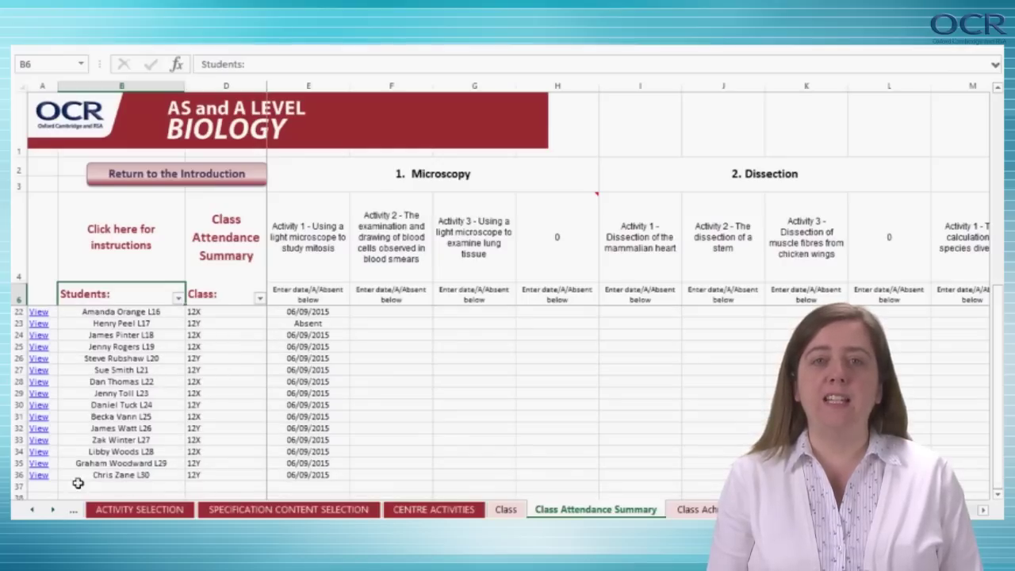
- Filter the Class column to exclude 12X, leaving only 12Y students listed
left_click(261, 300)
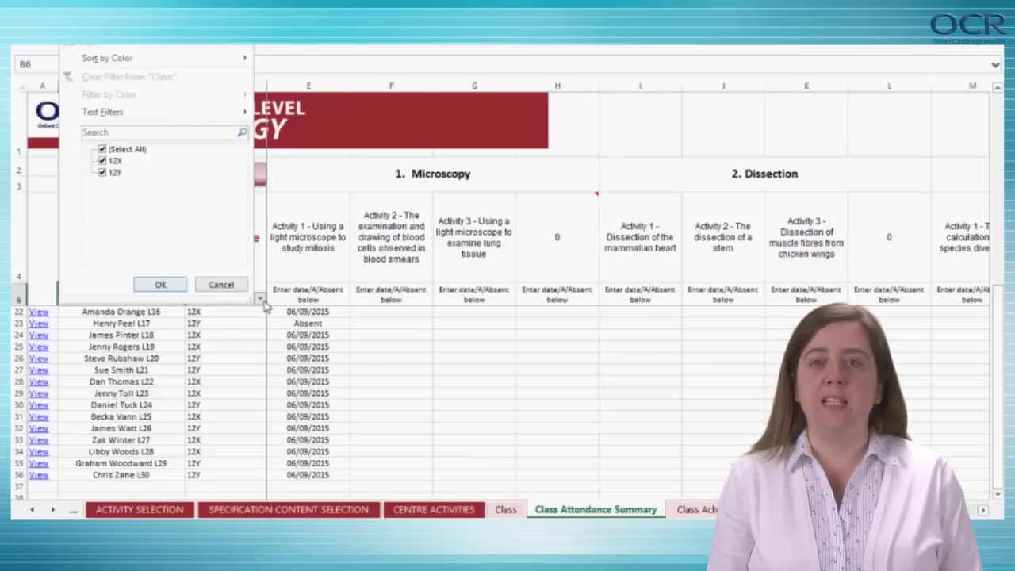
left_click(112, 161)
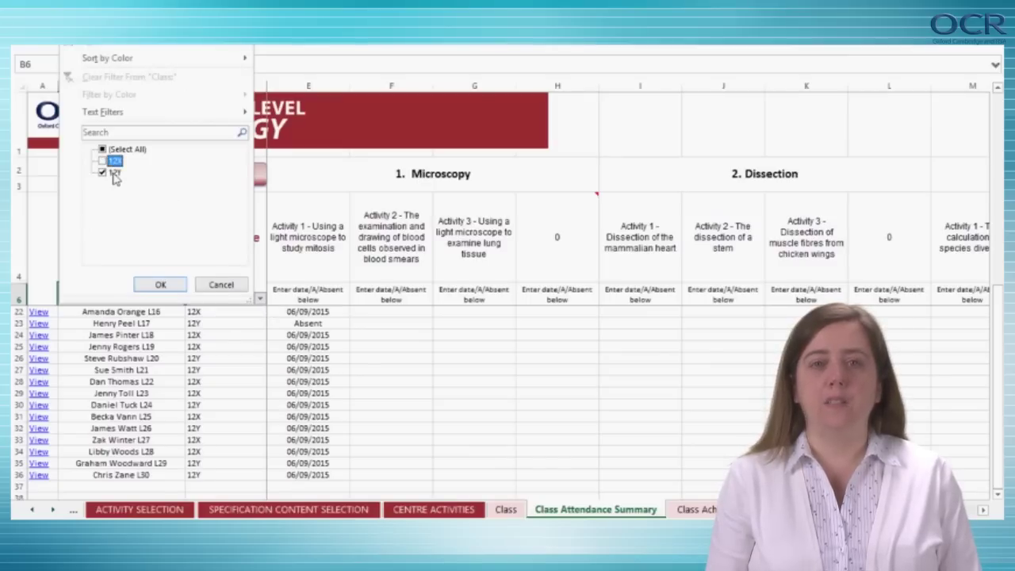
left_click(160, 284)
scroll(166, 387, "up", 4)
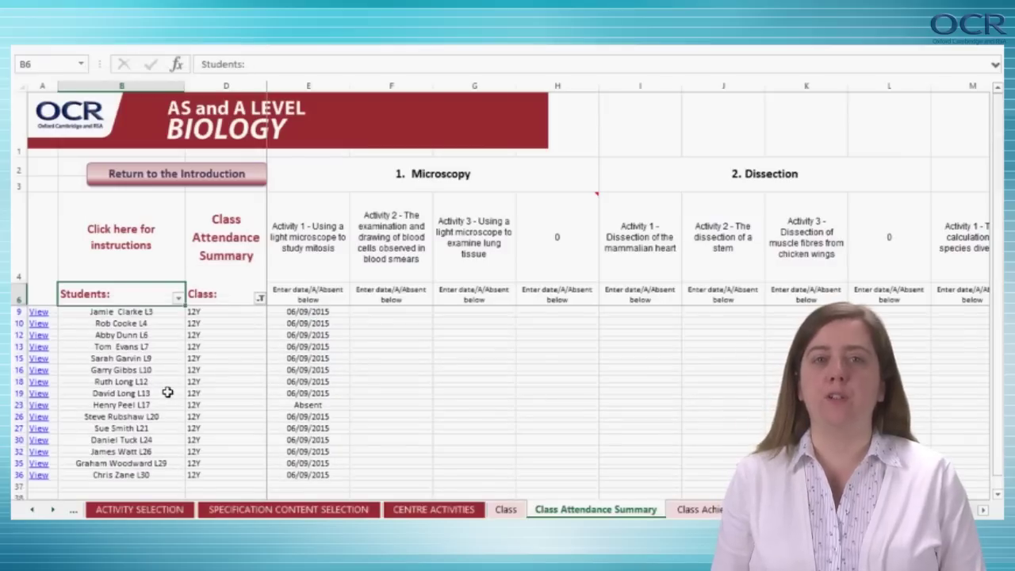
scroll(166, 391, "down", 2)
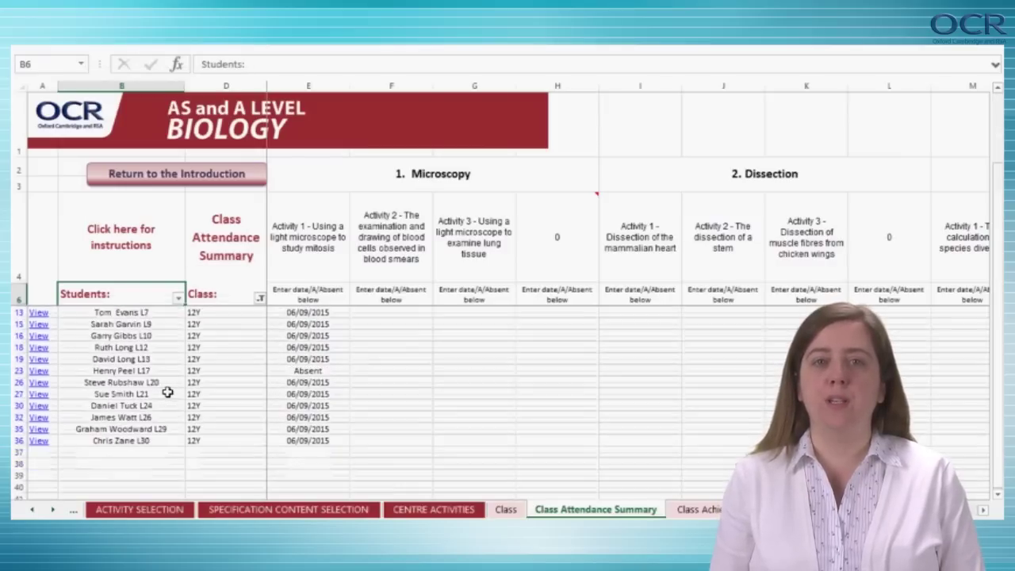
left_click(256, 298)
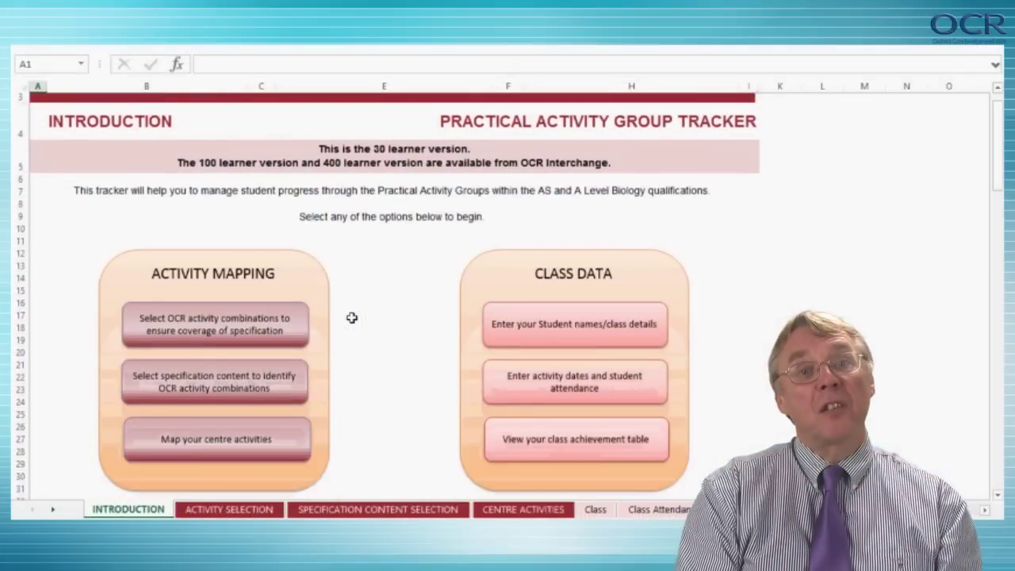
- Scroll the Introduction sheet down to the Activity Mapping and Class Data options
scroll(351, 317, "down", 2)
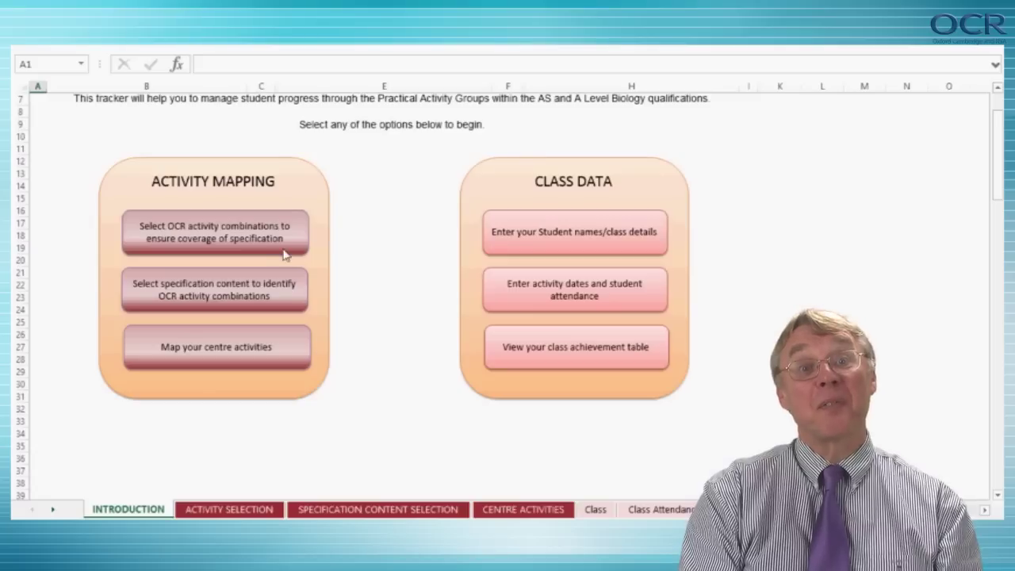
- Go to 'Select OCR activity combinations' and tick Microscopy Activity 1
left_click(241, 253)
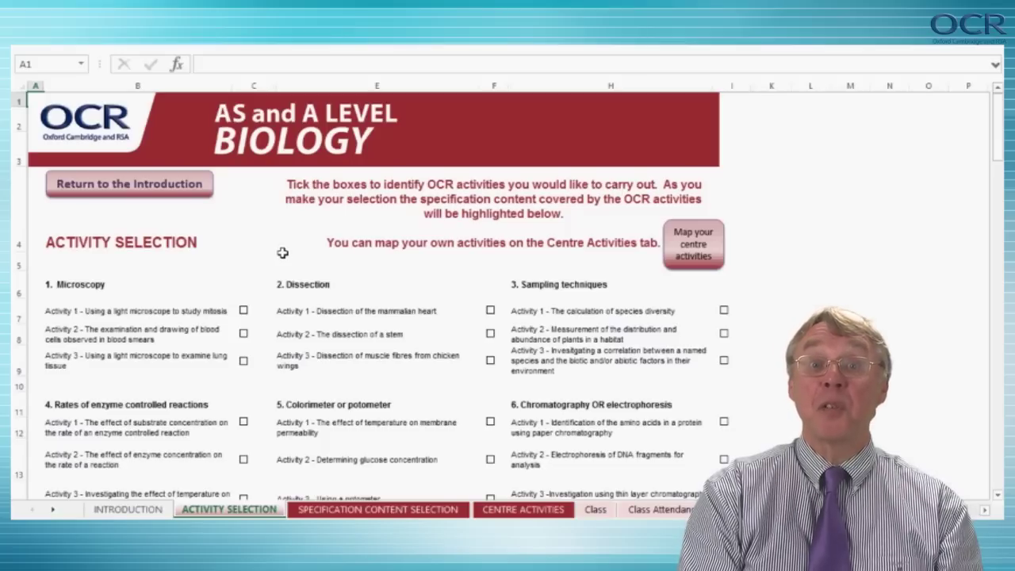
scroll(283, 252, "down", 1)
scroll(318, 254, "down", 3)
scroll(317, 254, "up", 4)
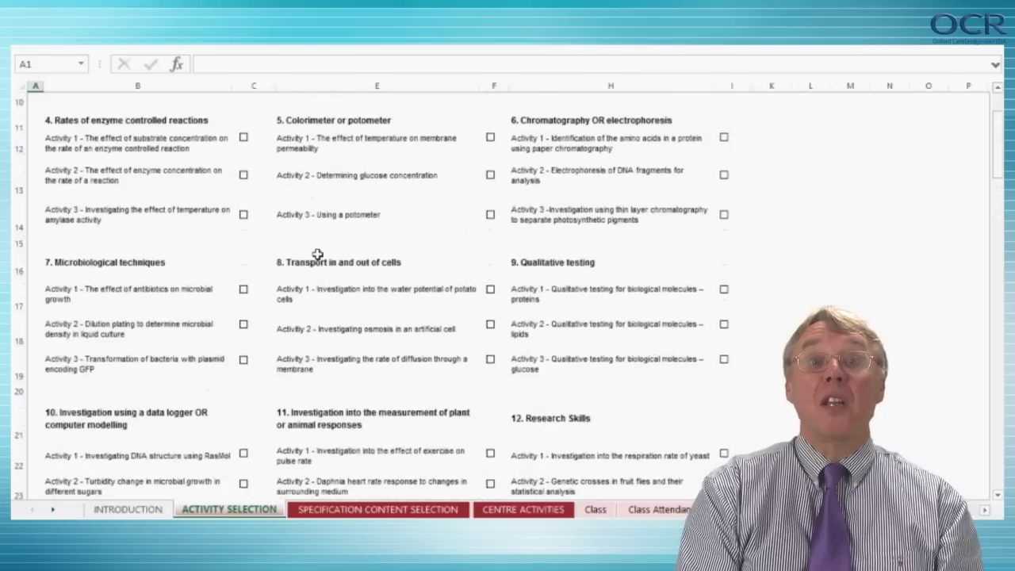
left_click(244, 310)
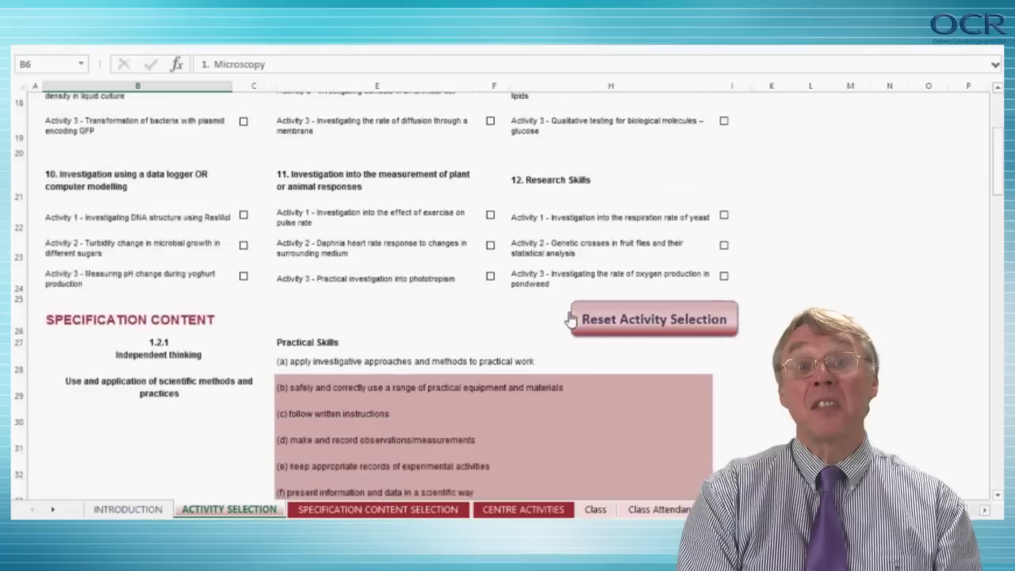
scroll(567, 312, "down", 6)
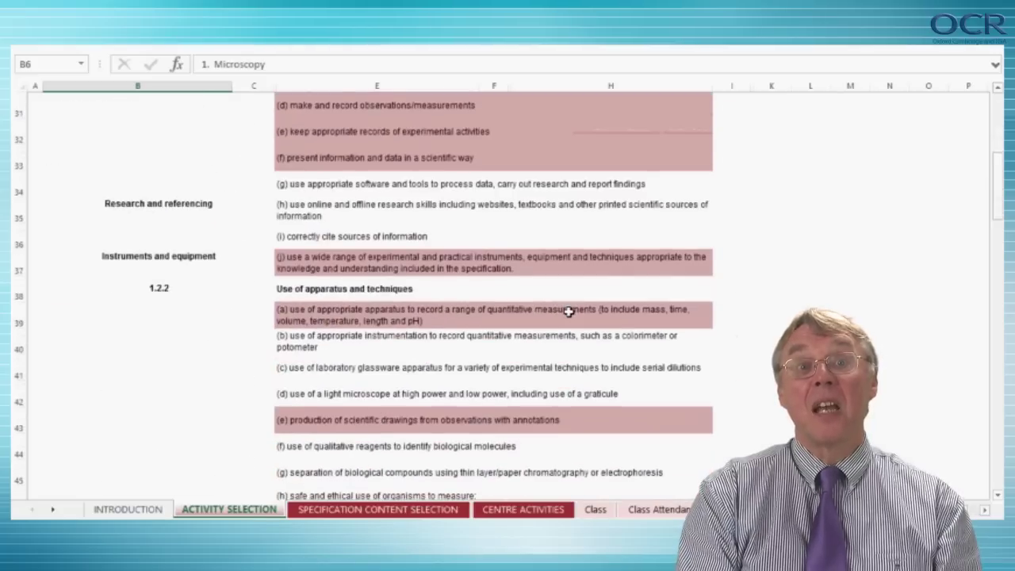
scroll(569, 312, "down", 3)
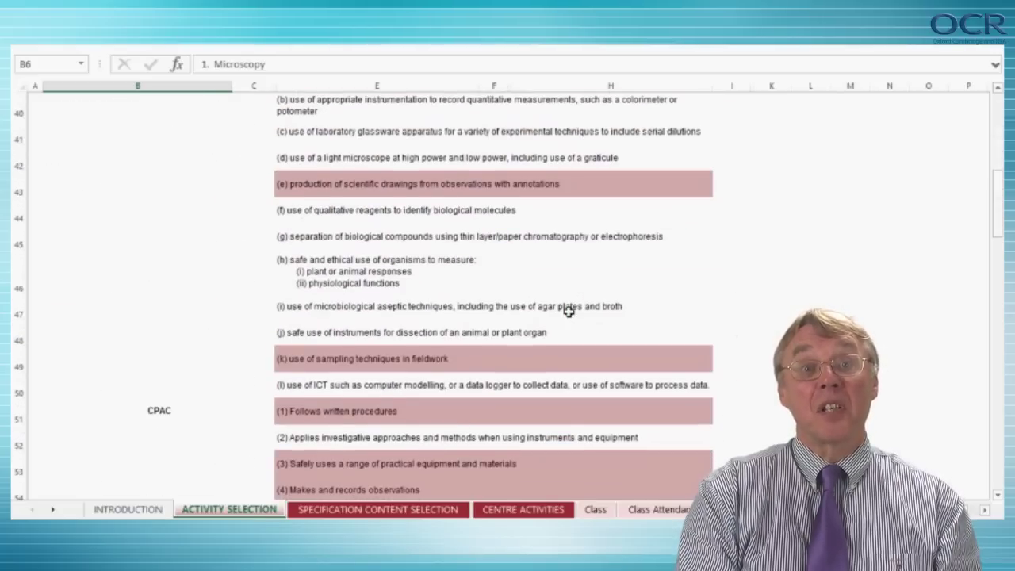
scroll(569, 312, "up", 4)
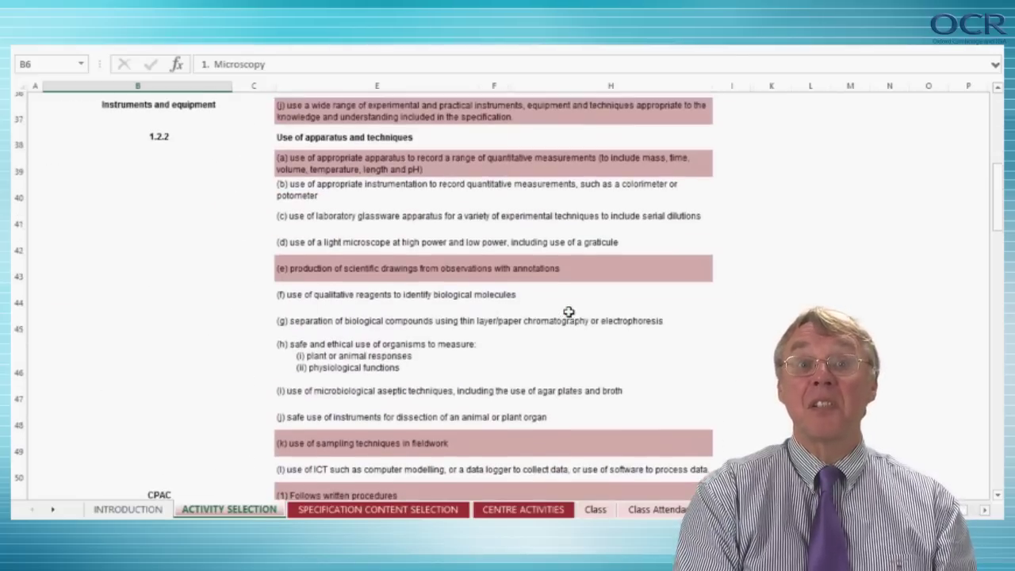
scroll(569, 312, "up", 3)
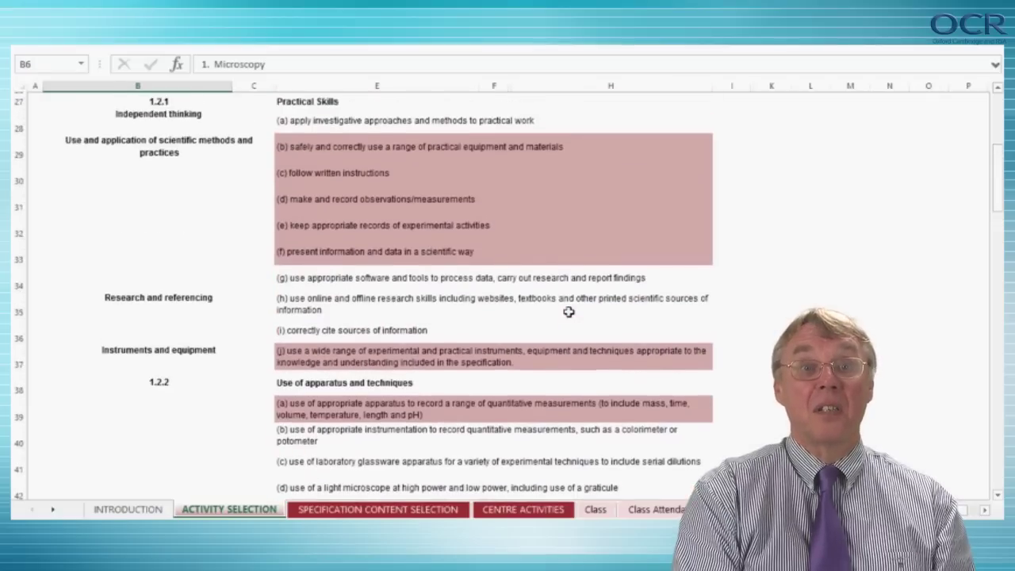
scroll(568, 312, "up", 2)
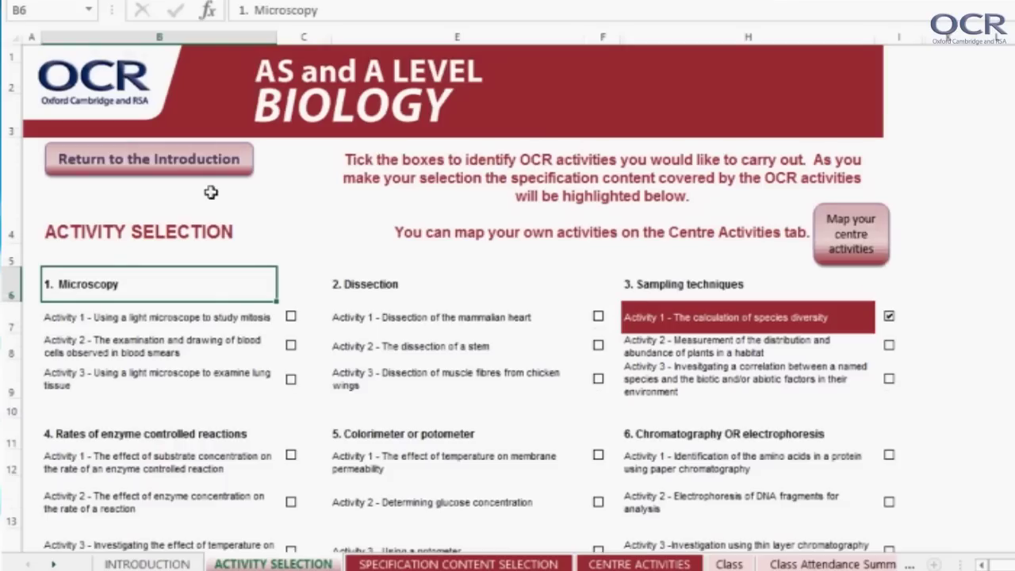
- Use the 'Return to the Introduction' button to reach the INTRODUCTION sheet
left_click(169, 168)
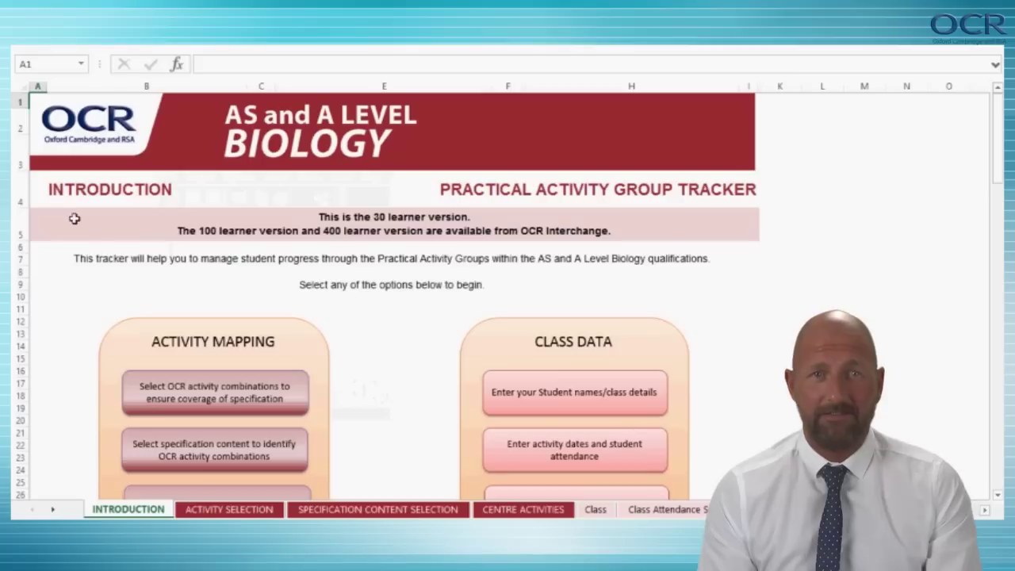
- Open the specification content selection sheet and scroll to statement (e), production of scientific drawings
scroll(161, 237, "down", 2)
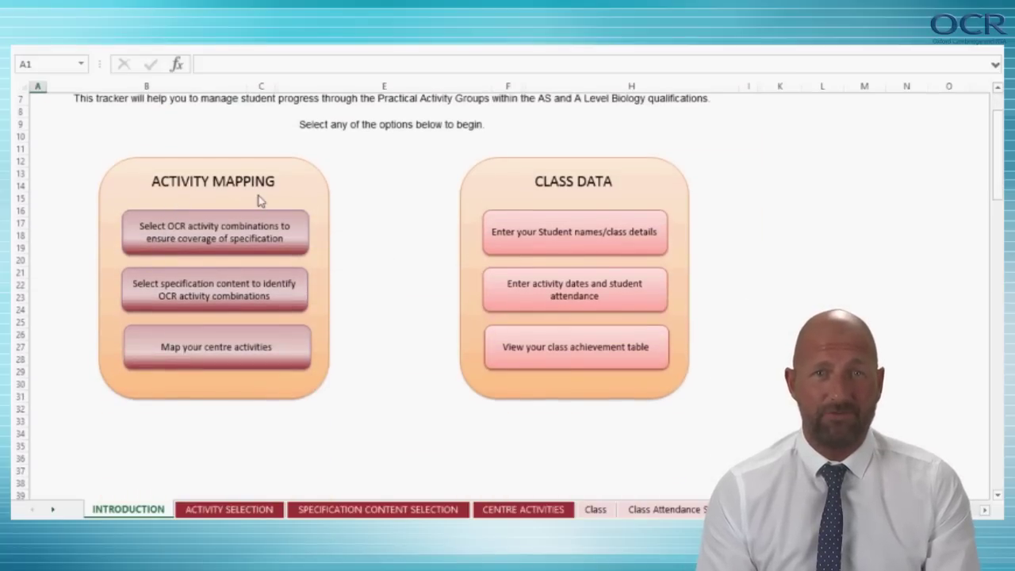
left_click(282, 301)
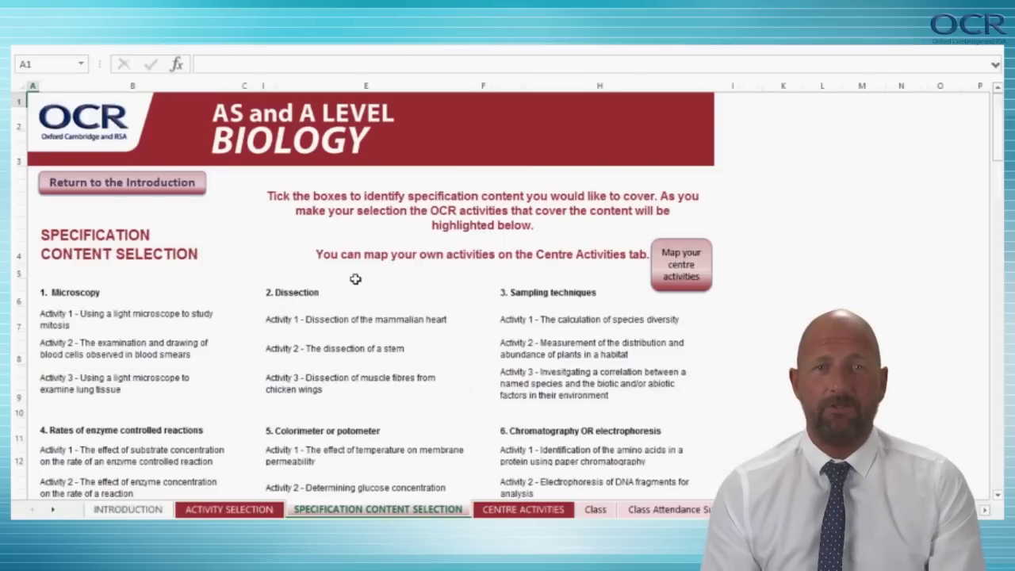
scroll(355, 278, "down", 1)
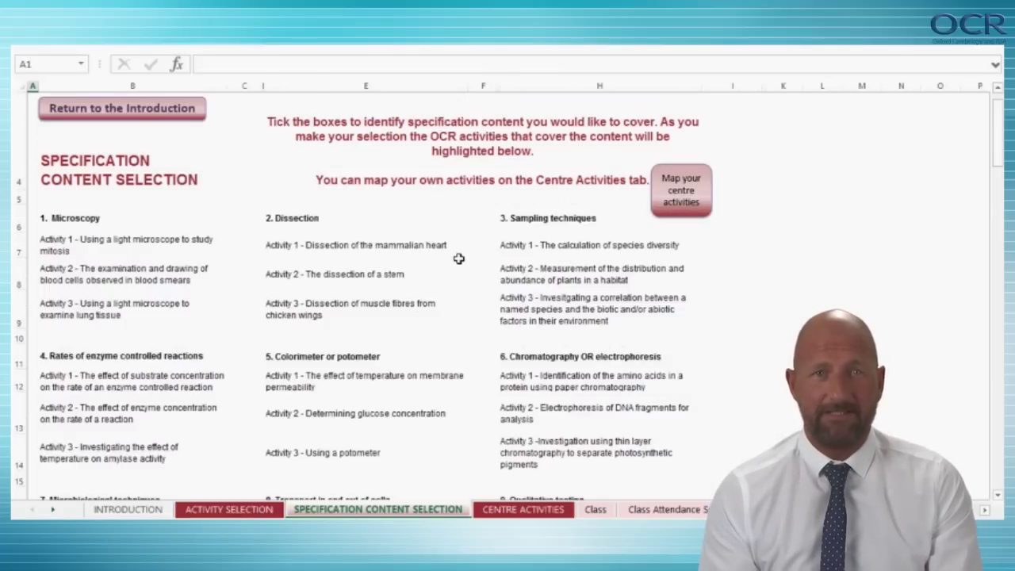
scroll(458, 259, "down", 5)
scroll(459, 259, "down", 5)
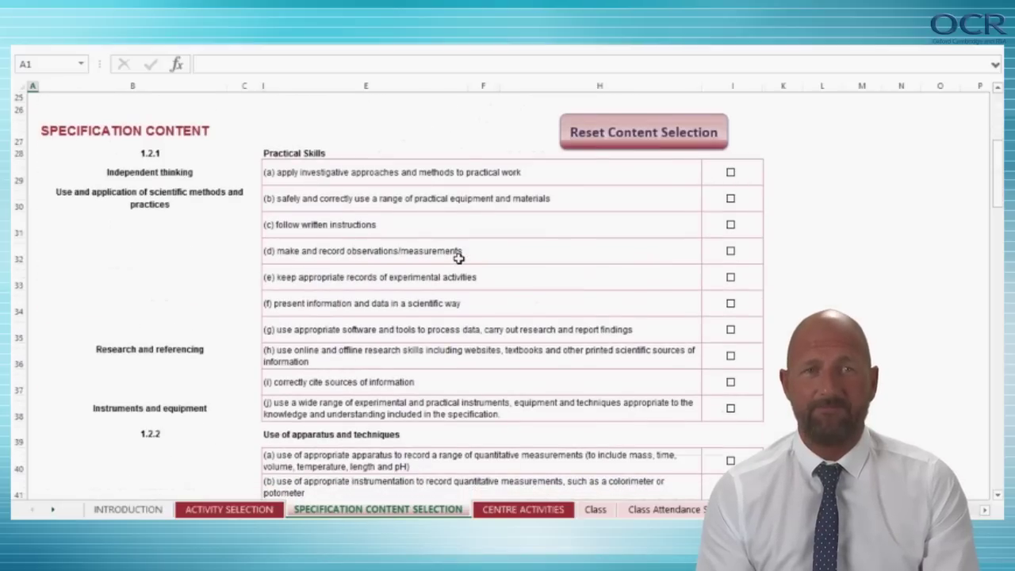
scroll(459, 259, "down", 1)
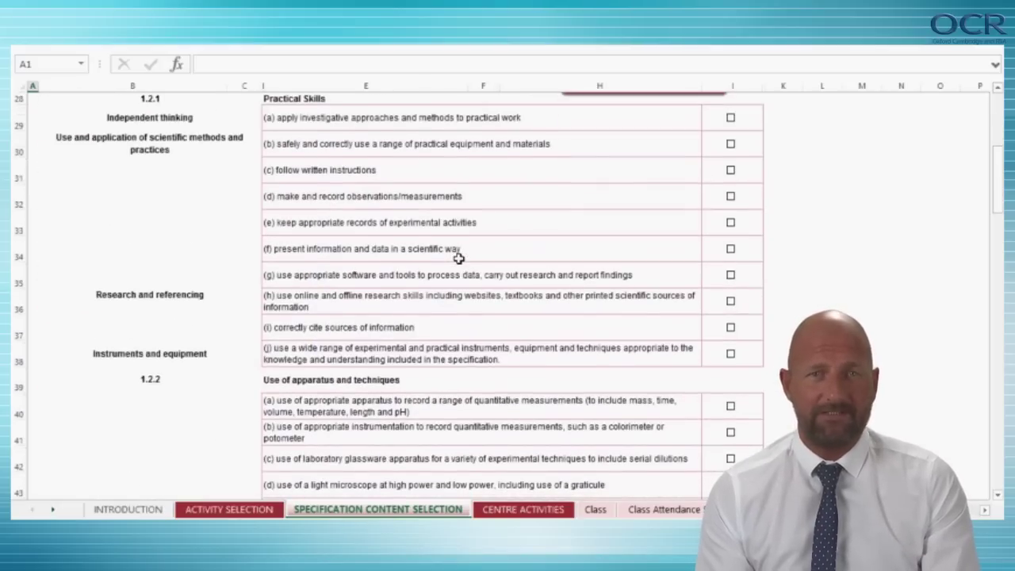
scroll(459, 259, "down", 1)
scroll(459, 259, "down", 1)
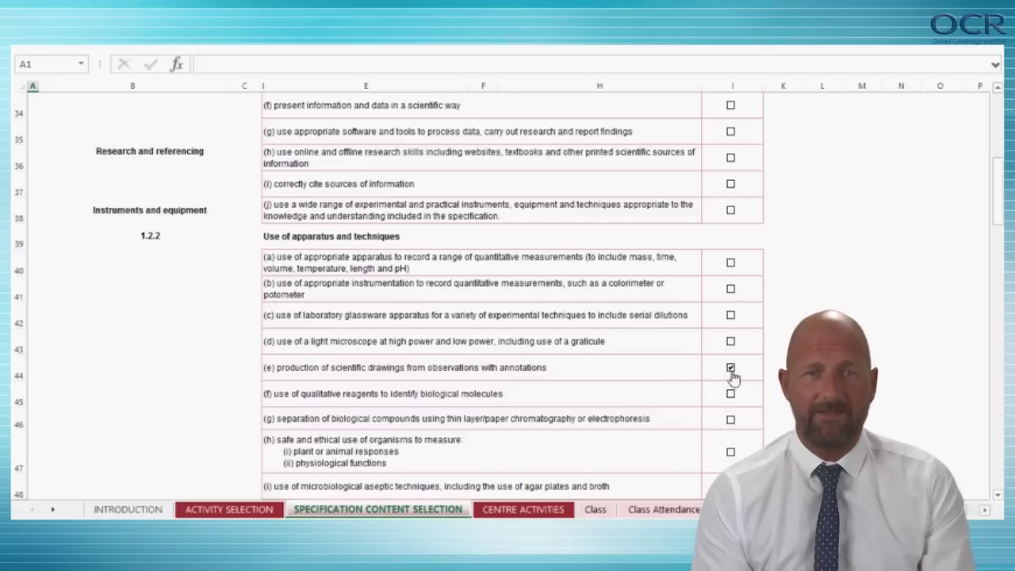
scroll(600, 374, "up", 5)
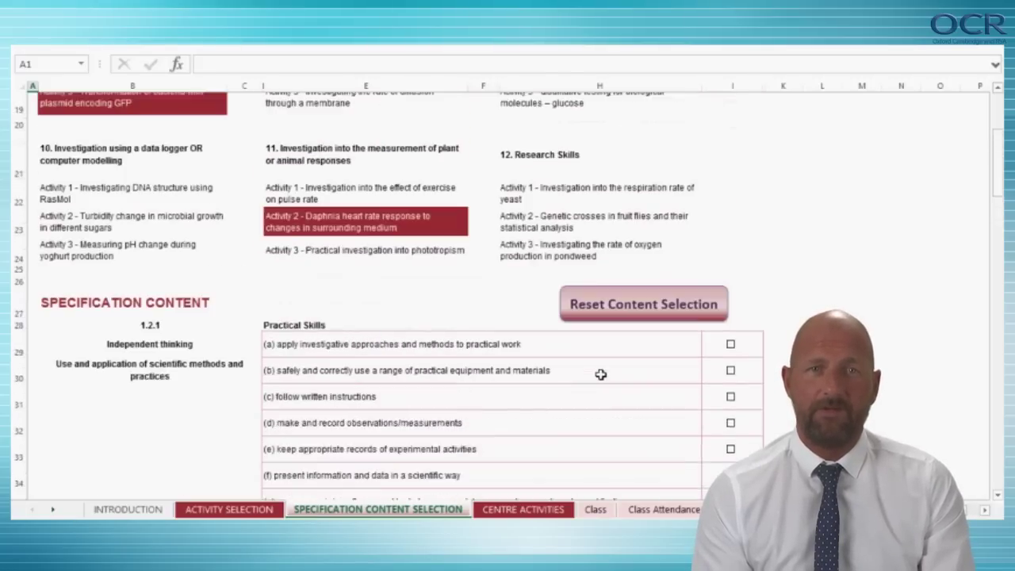
scroll(582, 375, "up", 3)
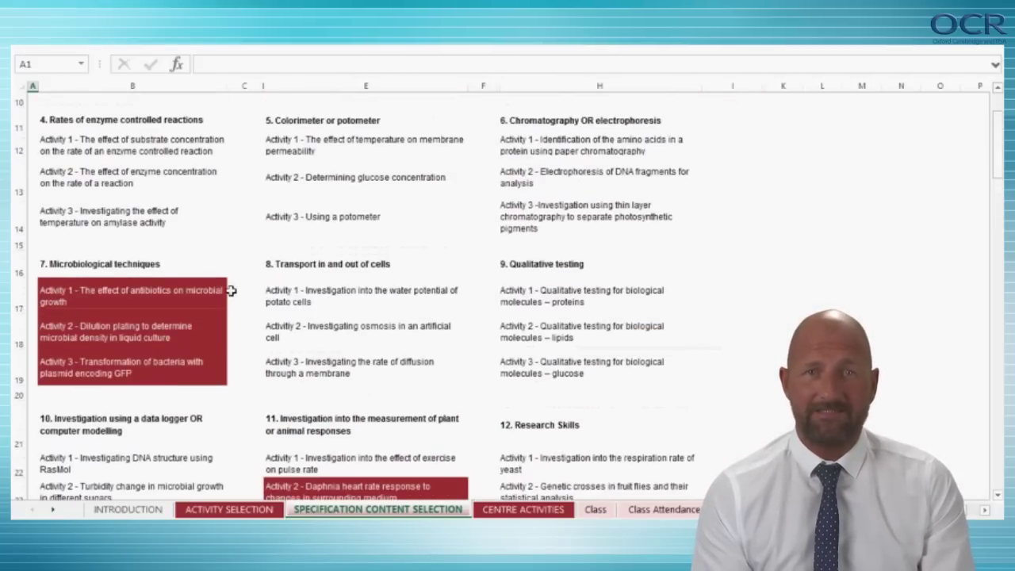
scroll(238, 377, "up", 4)
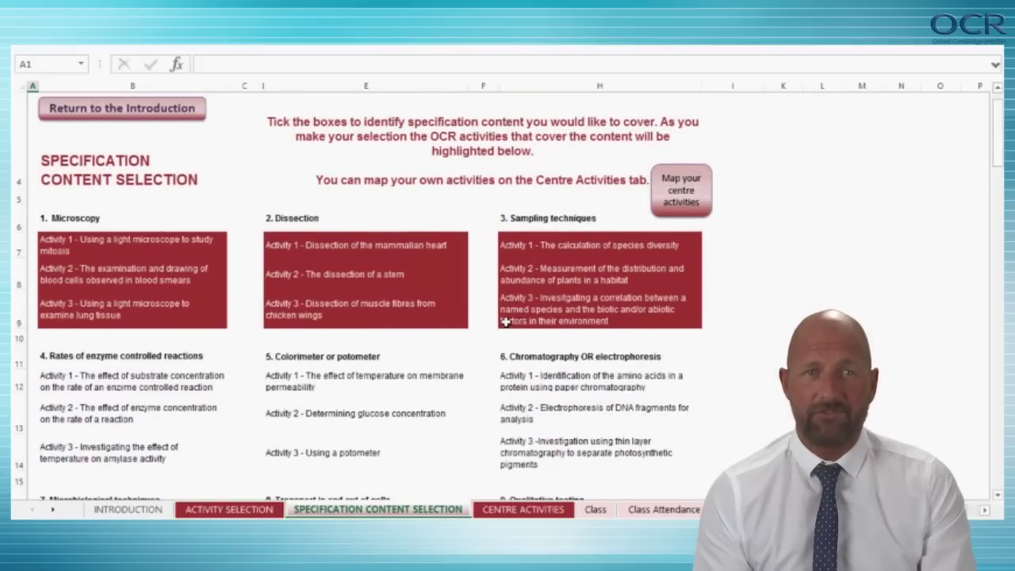
scroll(388, 369, "down", 5)
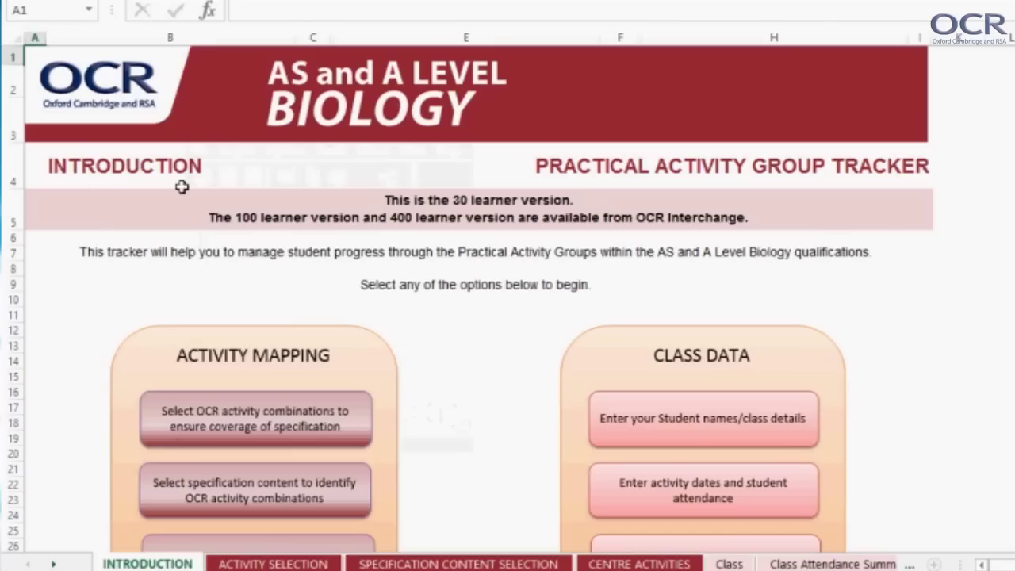
scroll(154, 254, "down", 1)
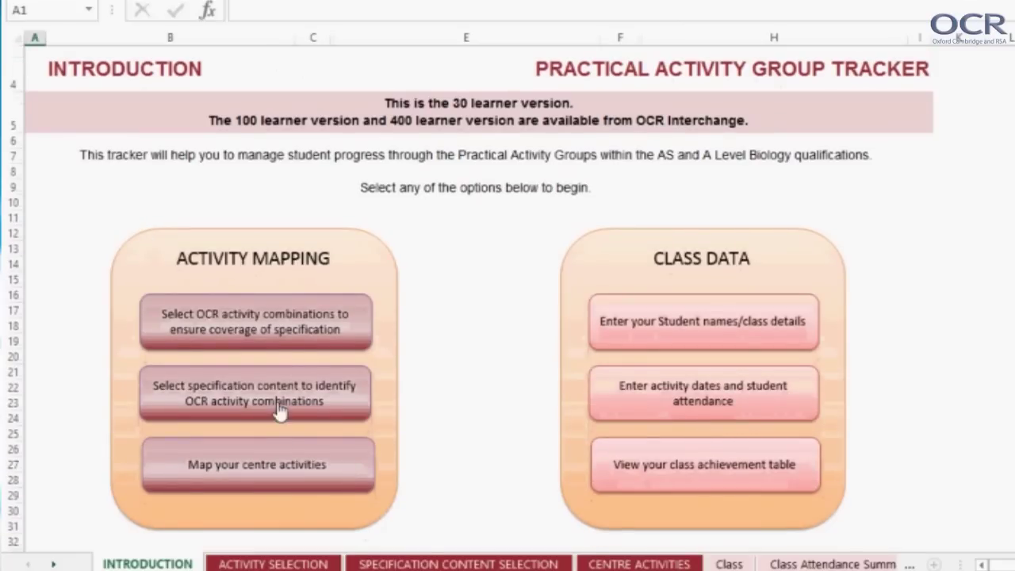
- On Centre Activities, enter the first activity 'Using a light microscope to examine onion cells'
left_click(281, 484)
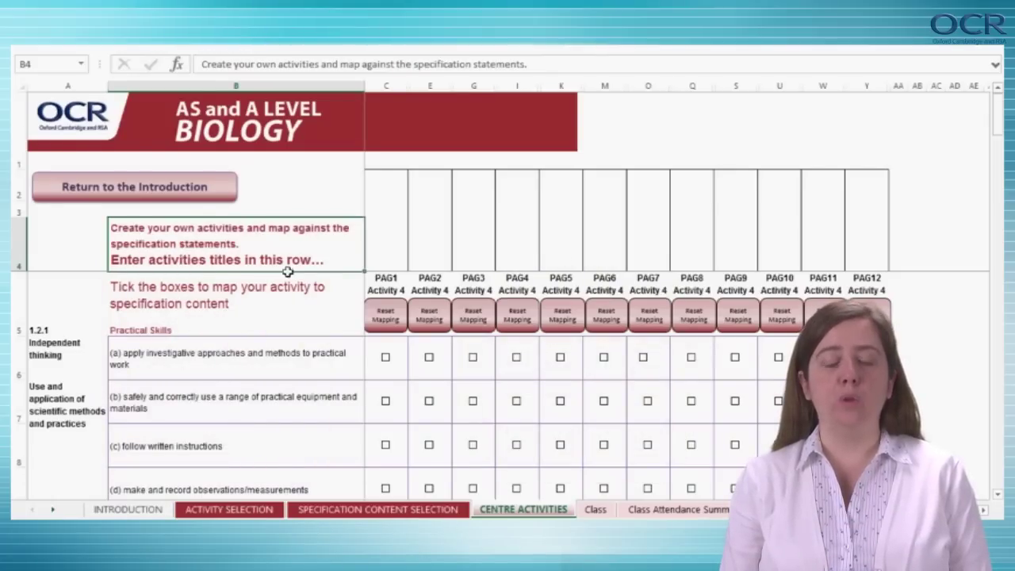
left_click(391, 225)
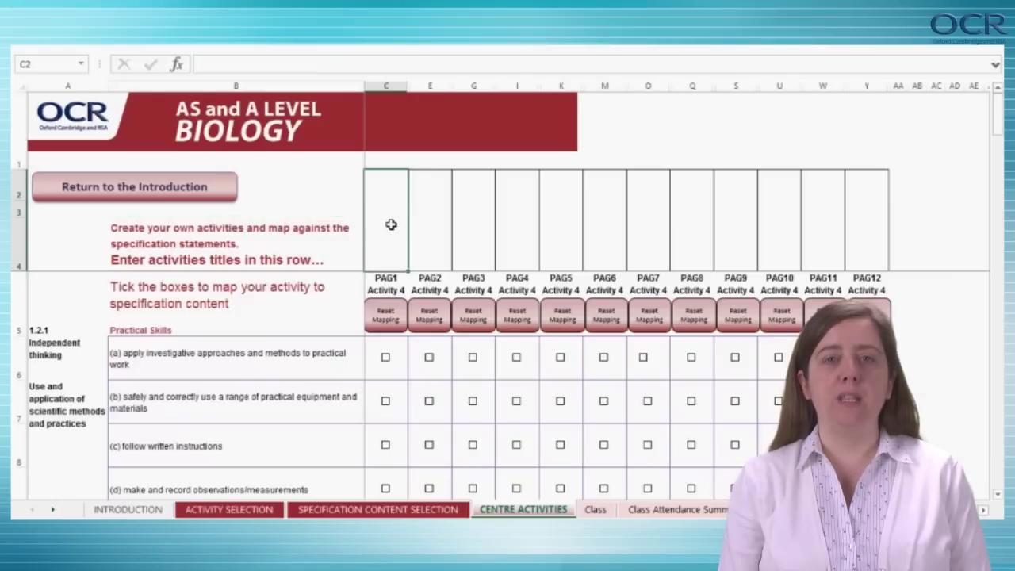
type("Using a light")
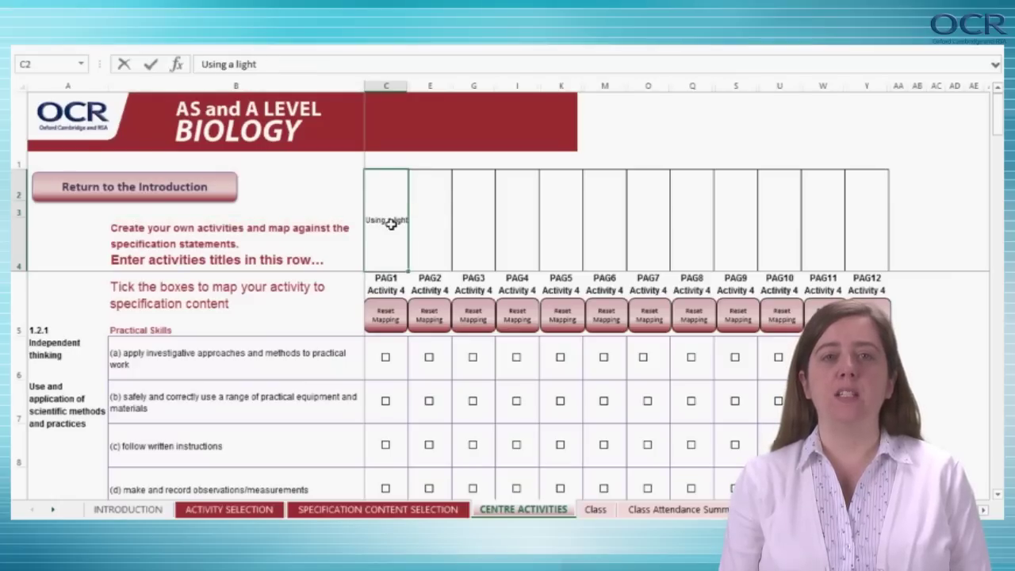
type(" microscope")
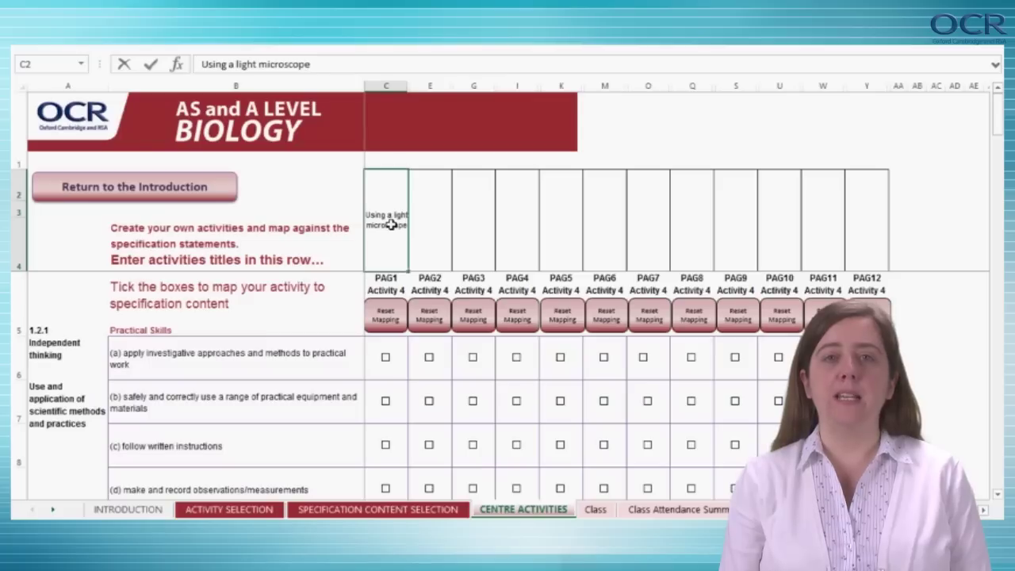
type(" to examine onion cells")
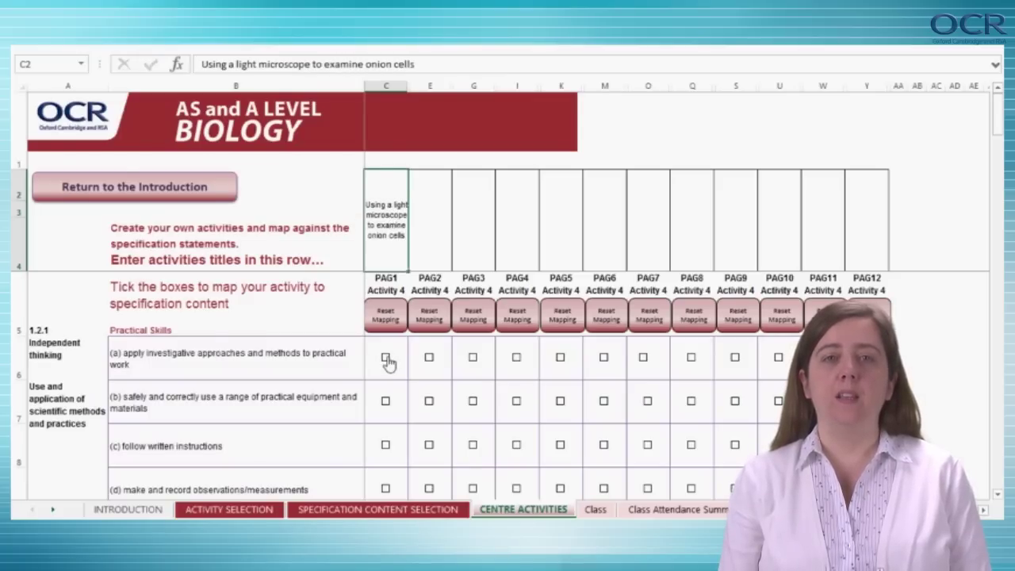
- Tick practical skills including following written instructions, software data processing, and chromatography/electrophoresis
scroll(391, 413, "down", 1)
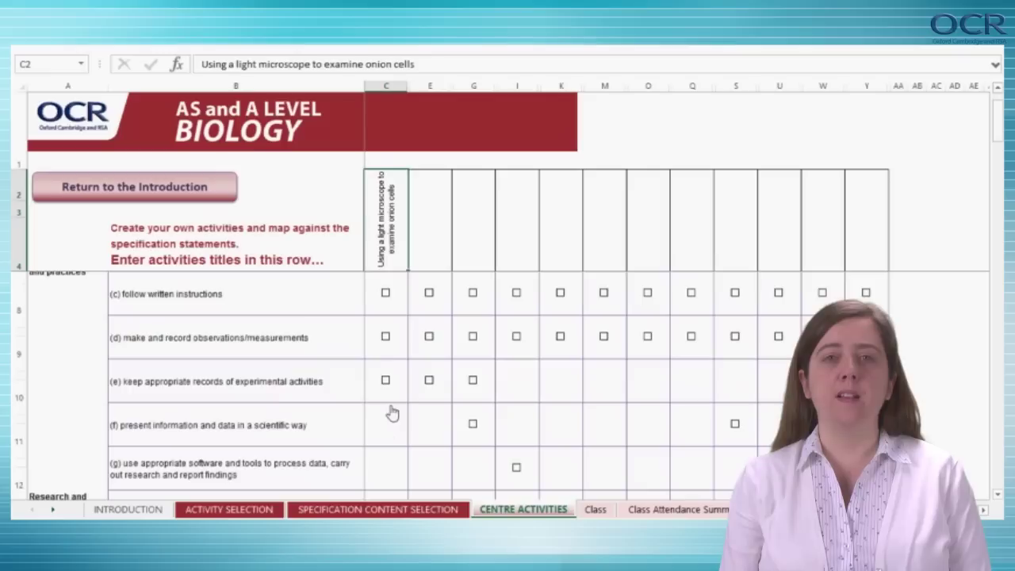
left_click(385, 292)
scroll(388, 349, "down", 1)
left_click(386, 336)
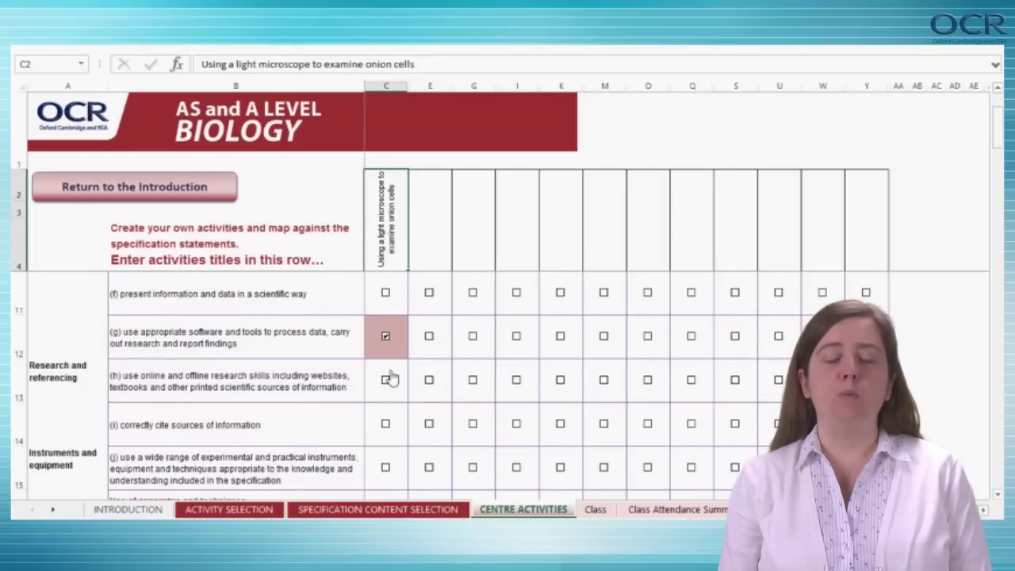
scroll(389, 384, "down", 1)
left_click(386, 410)
scroll(389, 420, "down", 2)
scroll(386, 375, "down", 1)
left_click(385, 307)
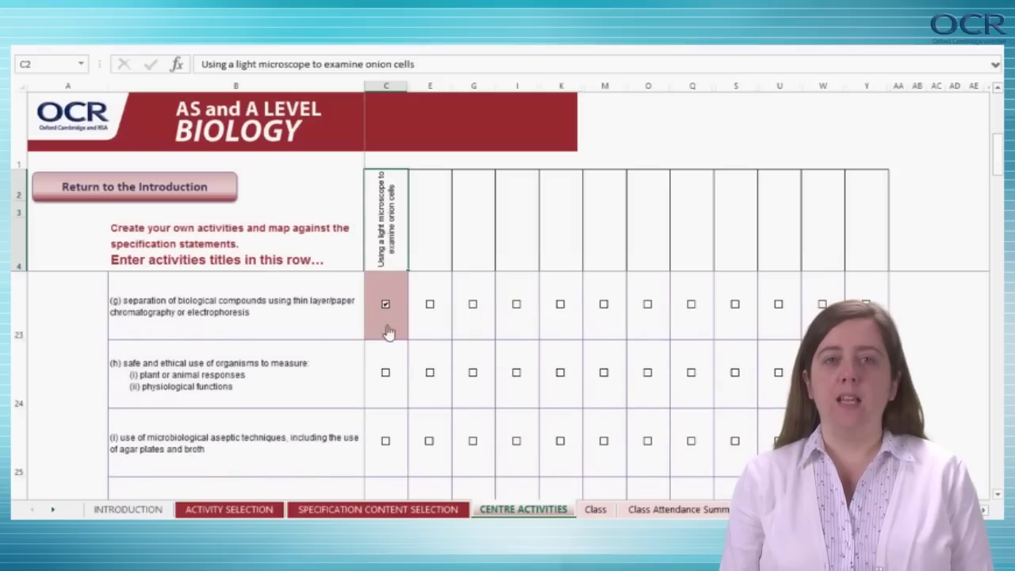
- Tick CPAC statements (1) and (3) for the onion cells activity
scroll(392, 445, "down", 1)
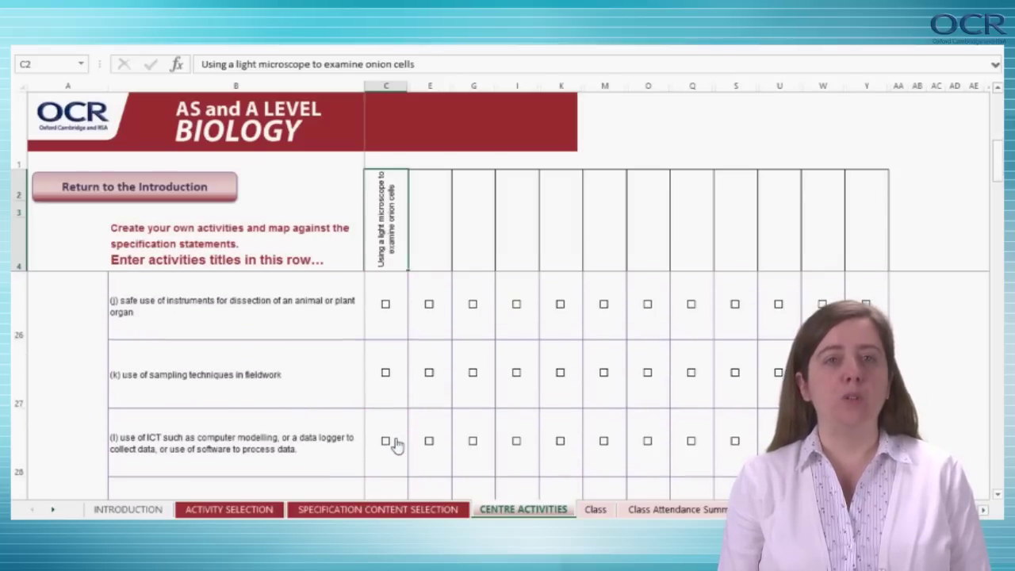
scroll(395, 429, "down", 1)
left_click(387, 306)
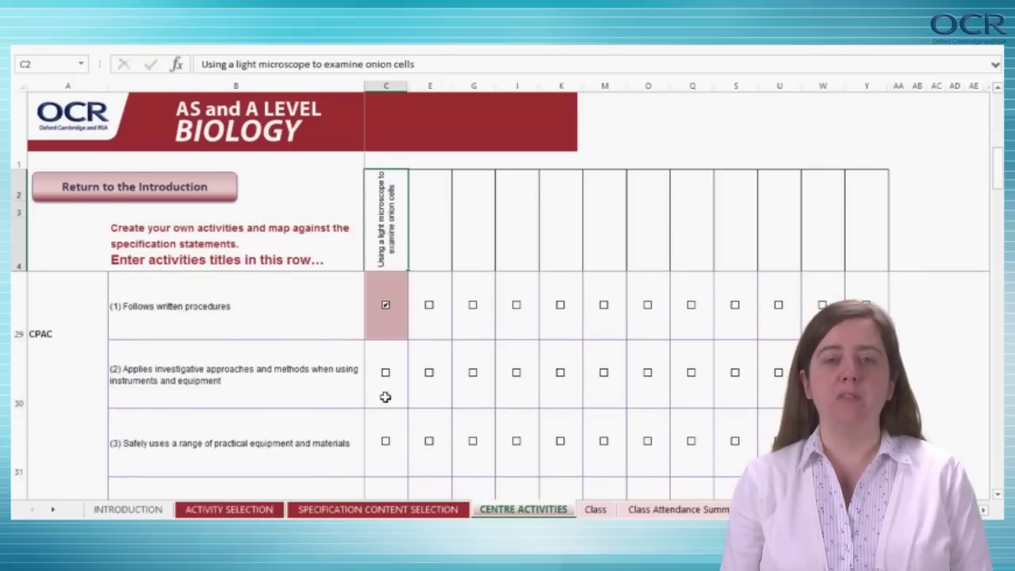
left_click(394, 449)
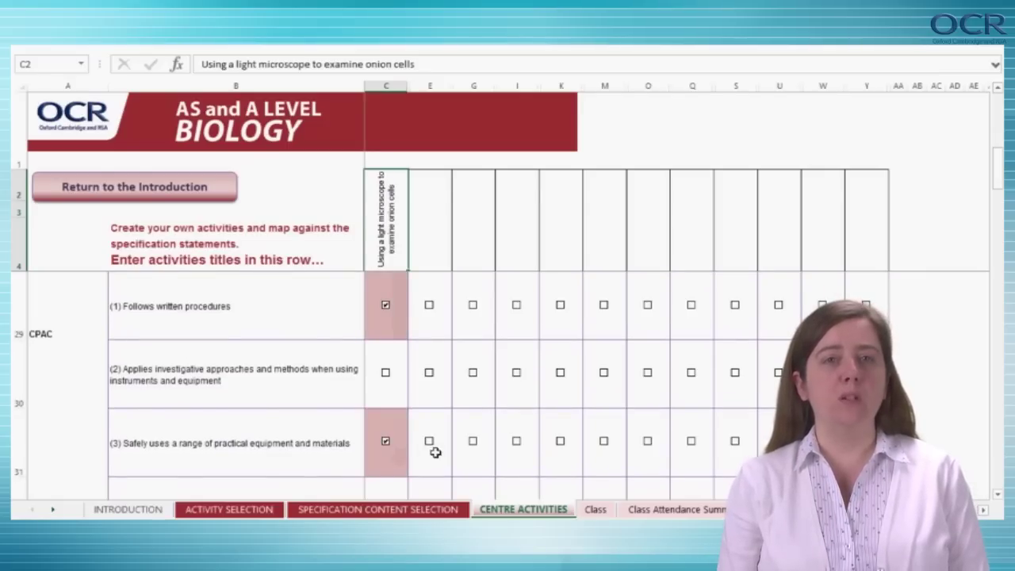
scroll(429, 451, "up", 3)
scroll(420, 450, "up", 5)
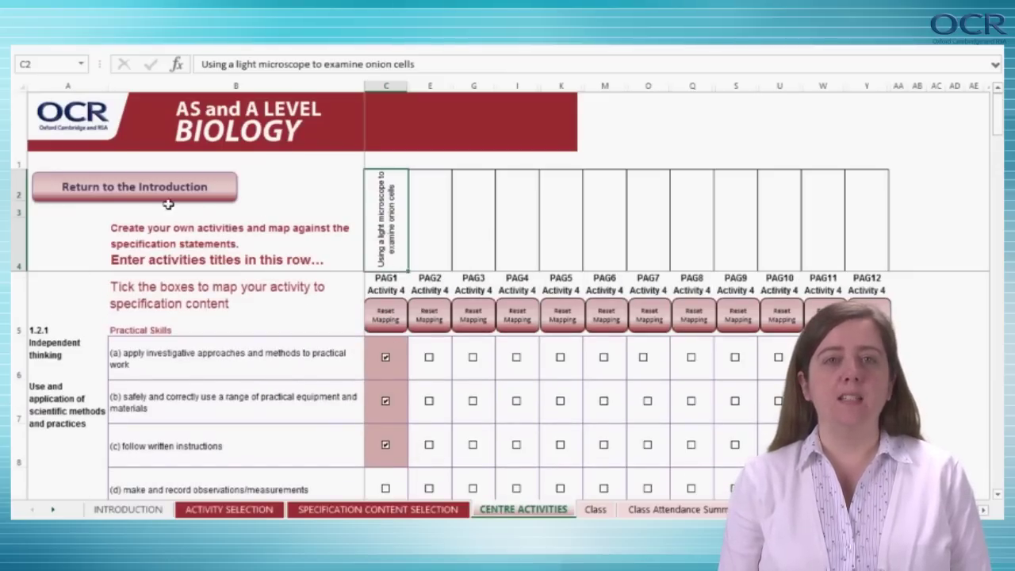
- Return to the Introduction, open the activity dates and attendance sheet, and show its instructions
left_click(147, 187)
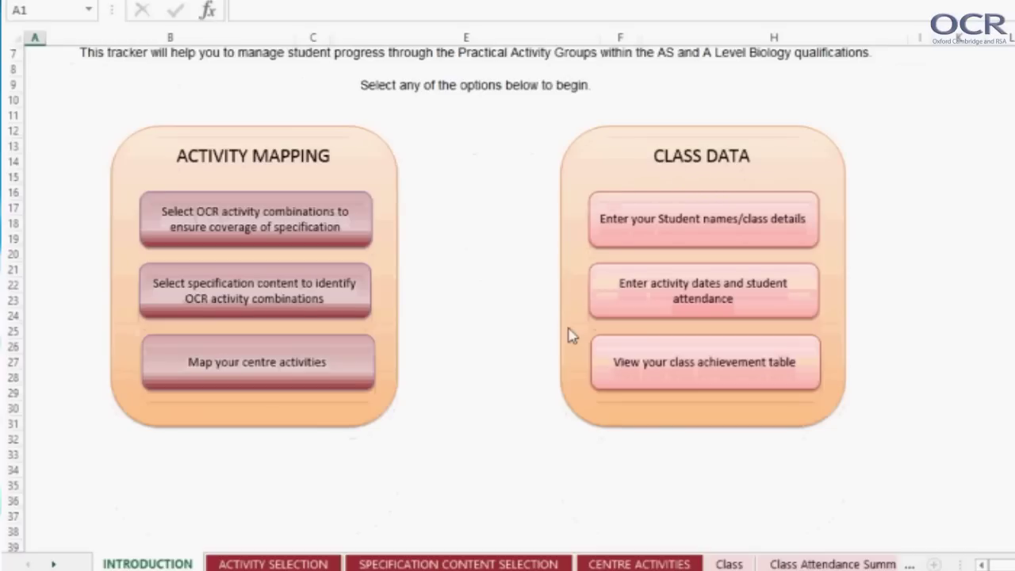
left_click(656, 298)
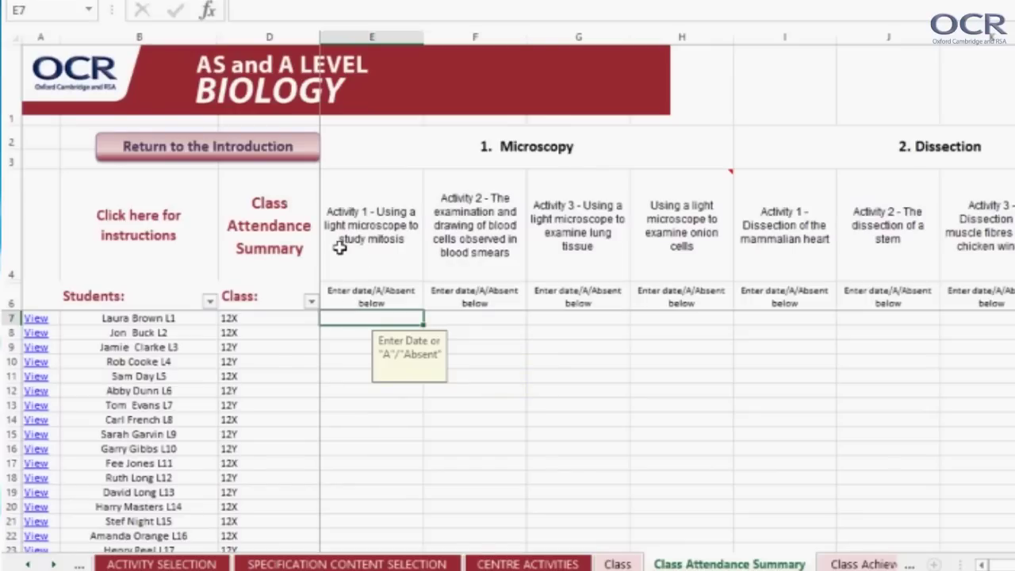
left_click(176, 247)
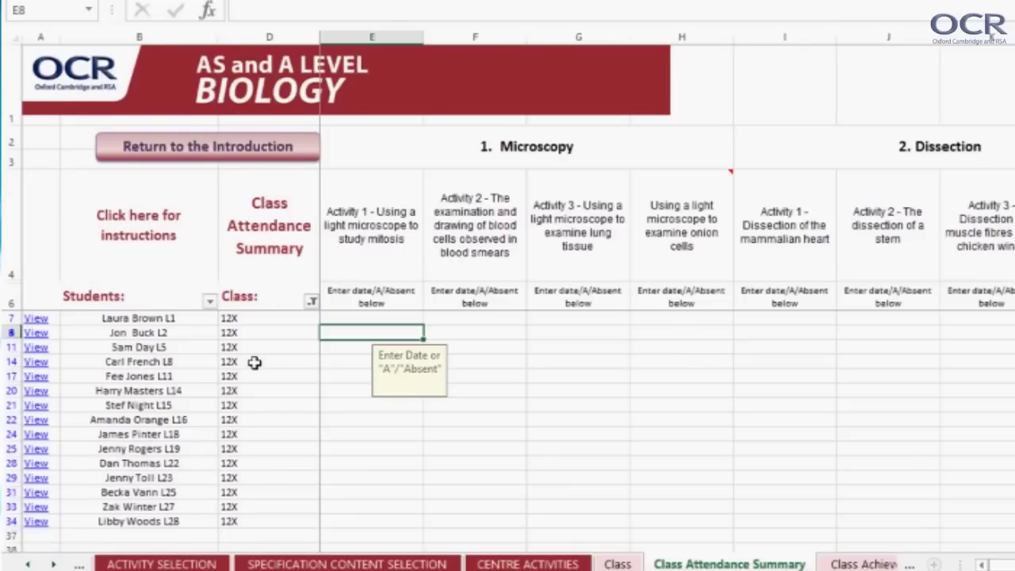
- Filter the Class column to show only class 12Y students
left_click(311, 301)
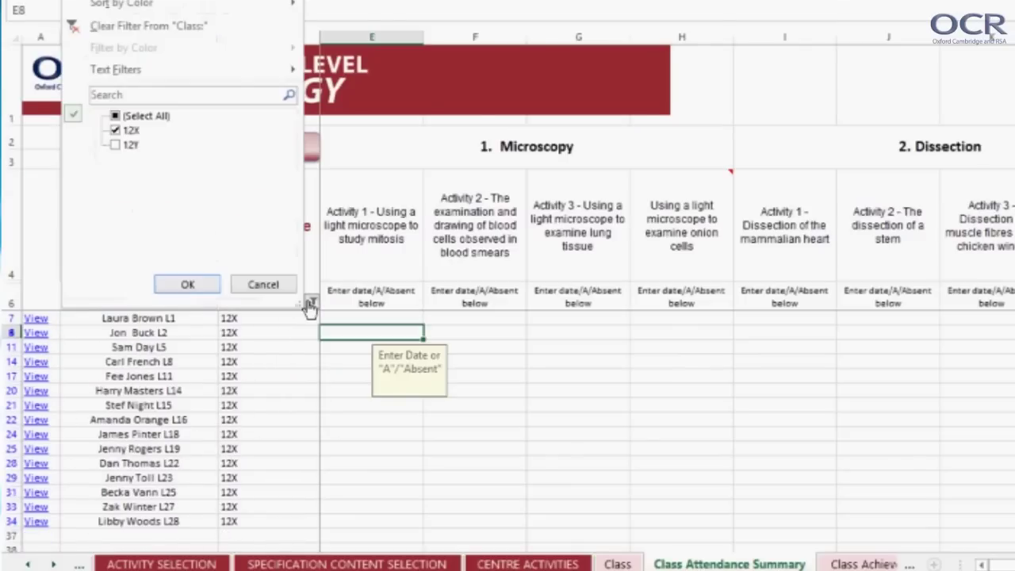
left_click(115, 145)
left_click(115, 130)
left_click(187, 286)
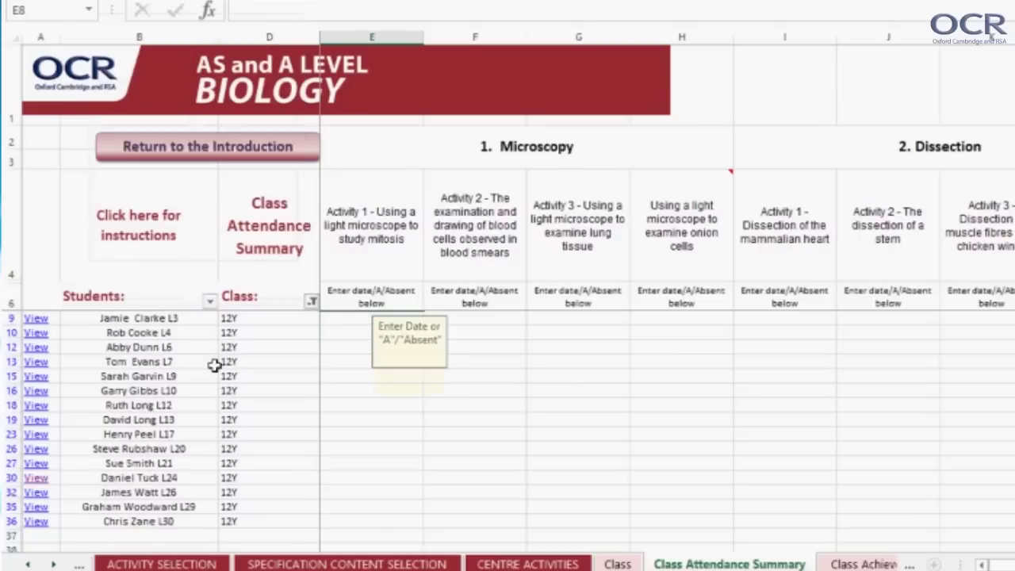
- Enter 06/09/15 in E9 and fill it down to E36
left_click(346, 324)
type("0")
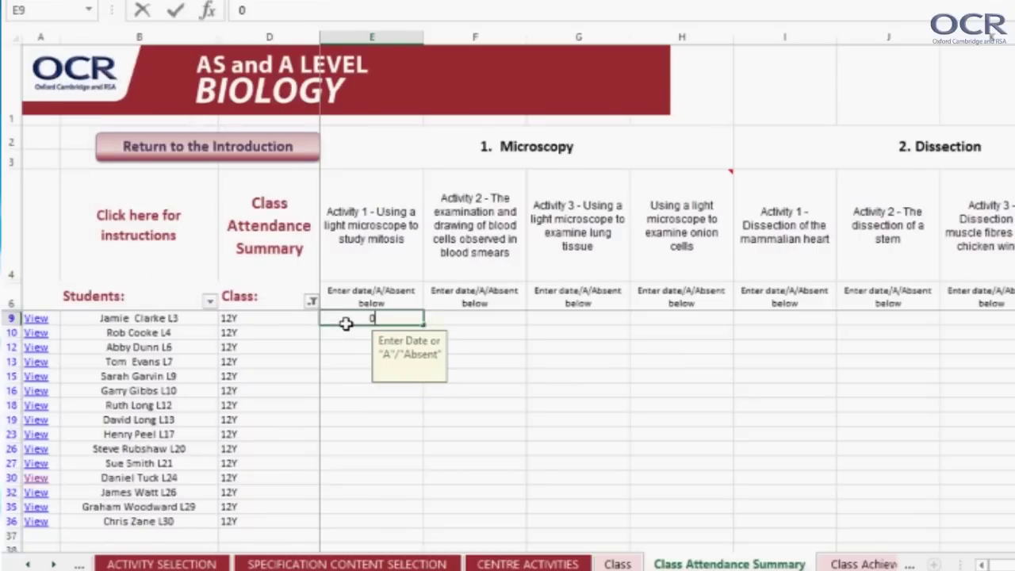
type("6/09/15")
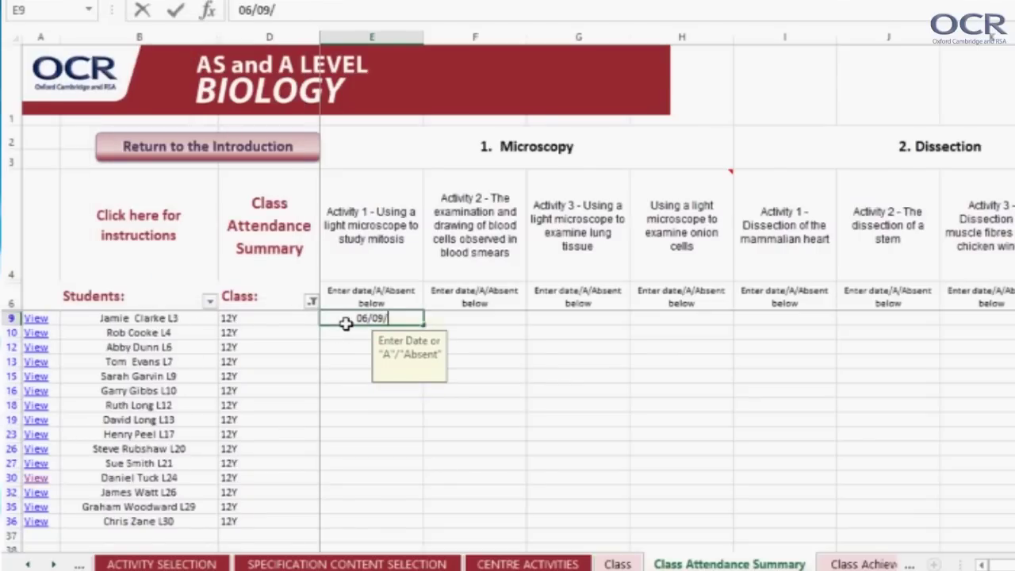
key("Return")
left_click(419, 319)
left_click_drag(421, 321, 423, 528)
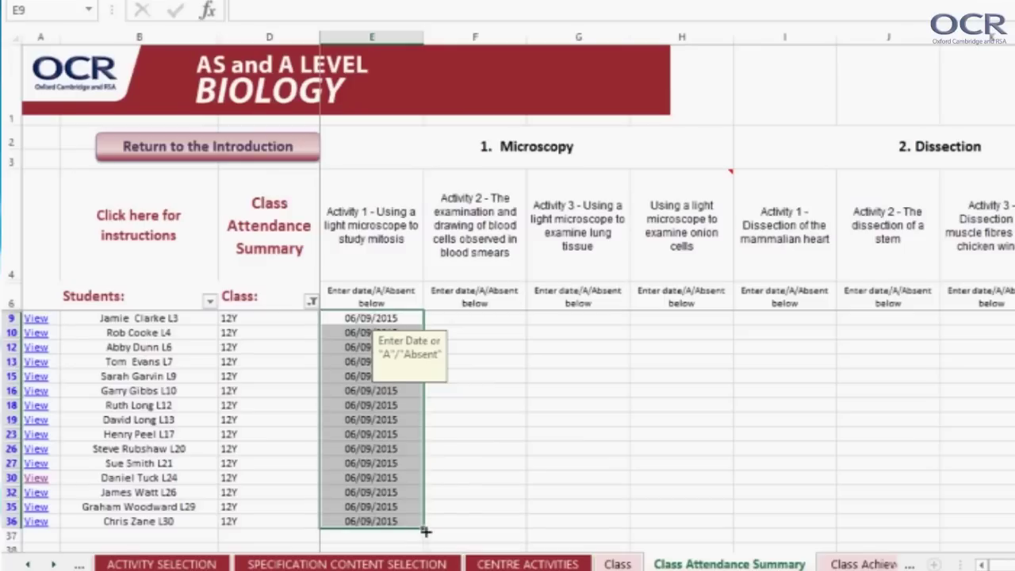
left_click(447, 451)
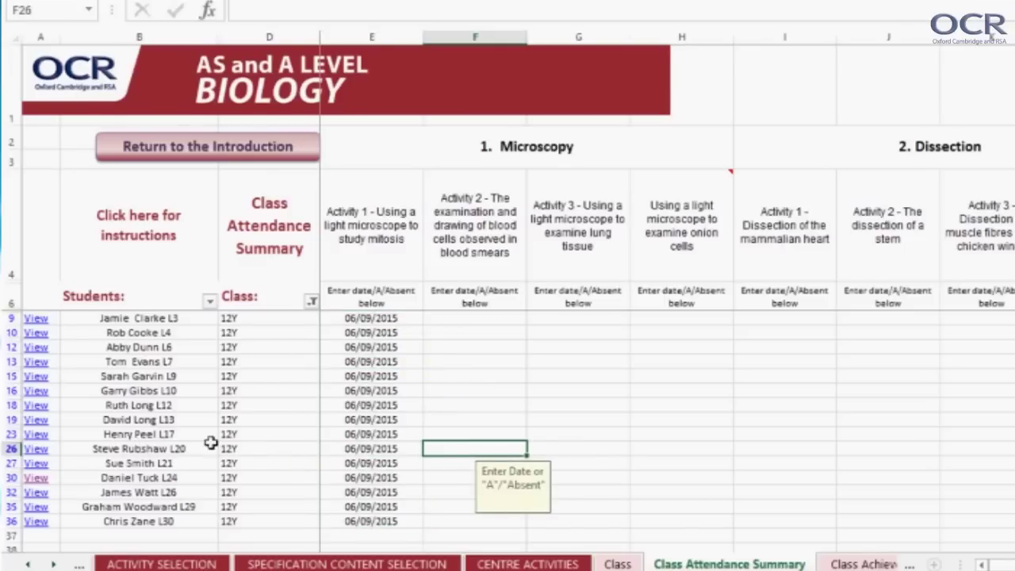
- Replace the date in E23 with 'Absent'
left_click(344, 434)
key("BackSpace")
type("Absent")
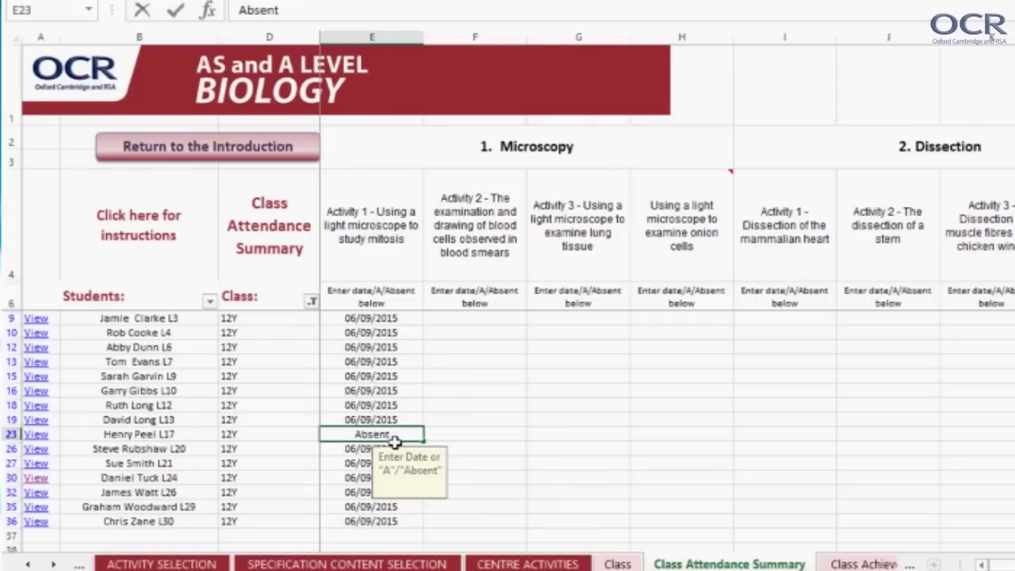
left_click(465, 440)
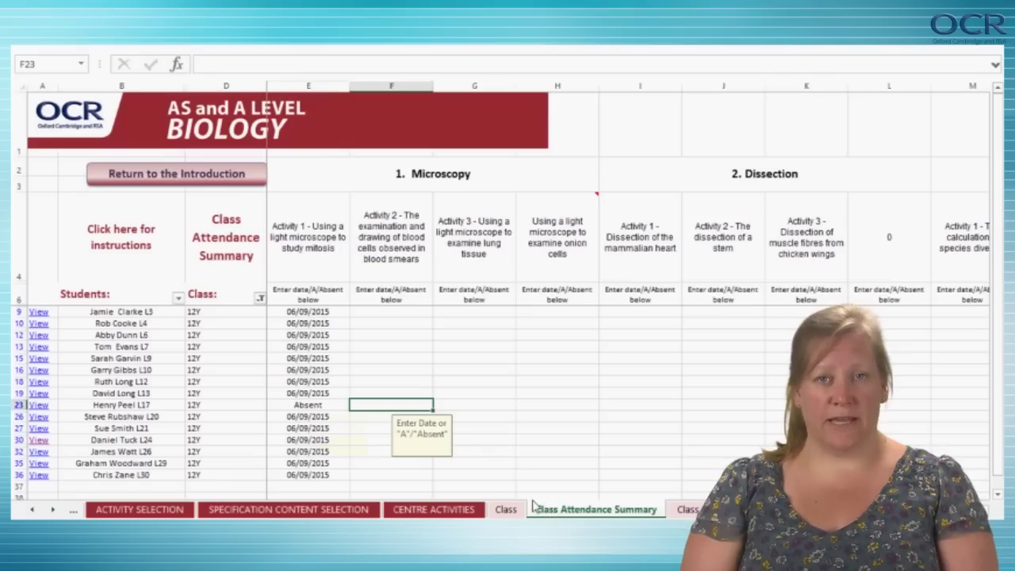
left_click(608, 509)
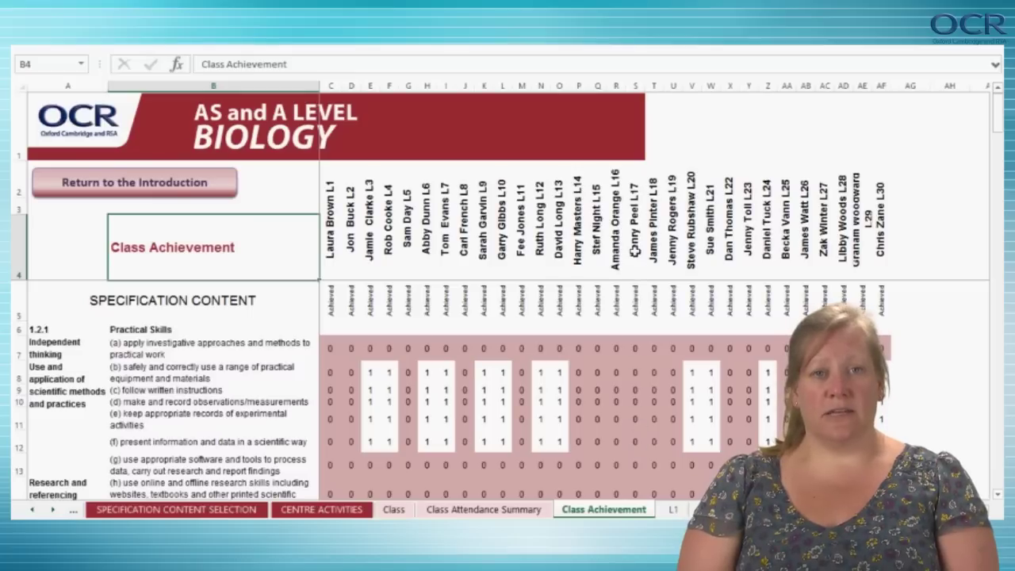
left_click(181, 184)
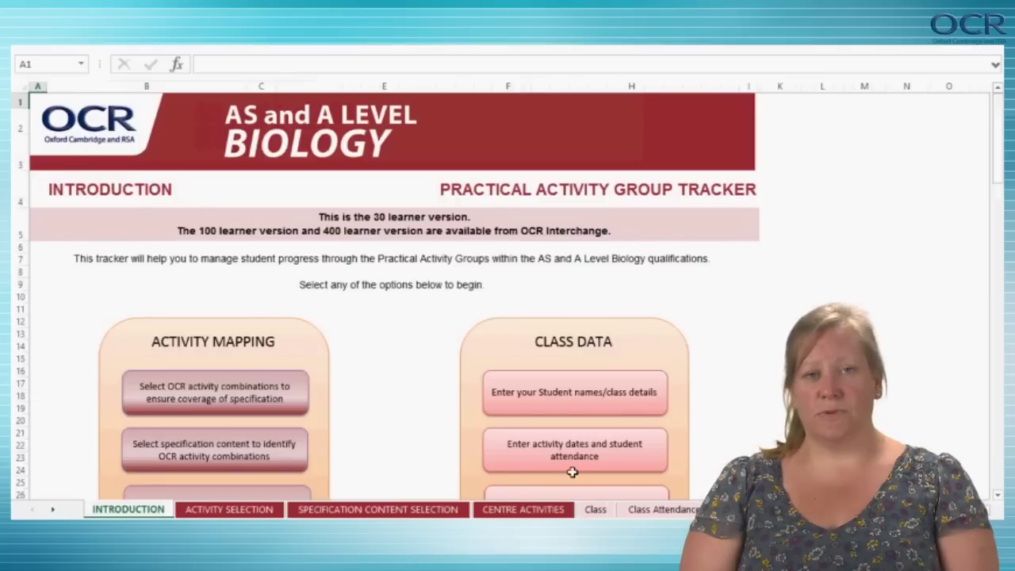
left_click(523, 450)
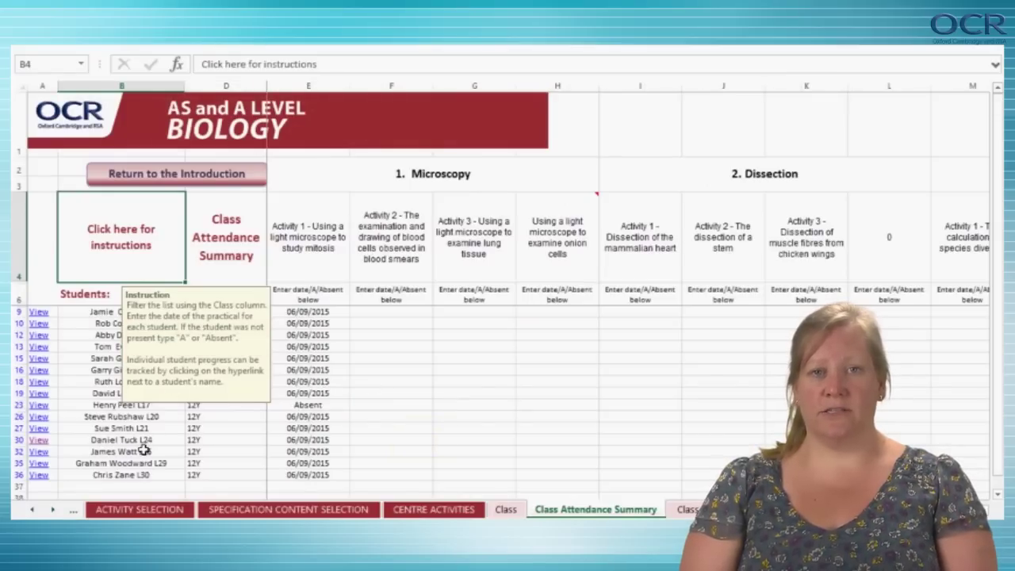
- Open the row 30 student's progress sheet and set scientific drawings (F22) to Not achieved
left_click(38, 441)
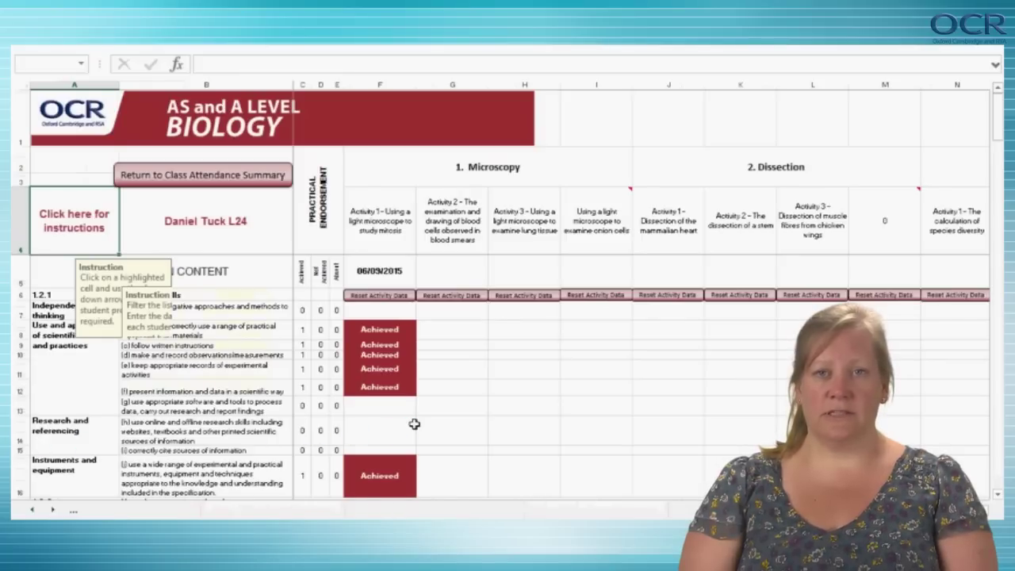
scroll(420, 423, "down", 2)
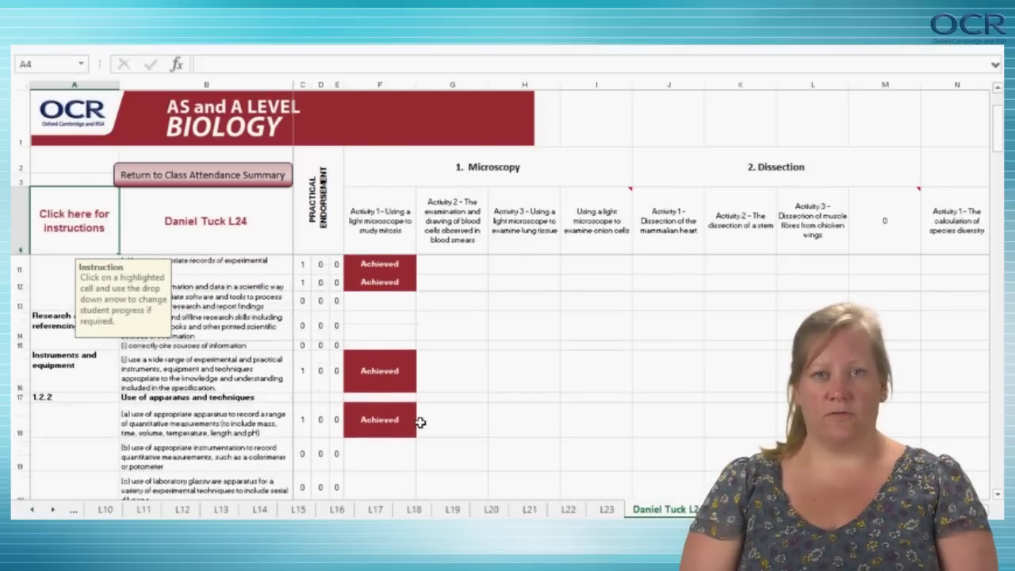
scroll(380, 414, "down", 2)
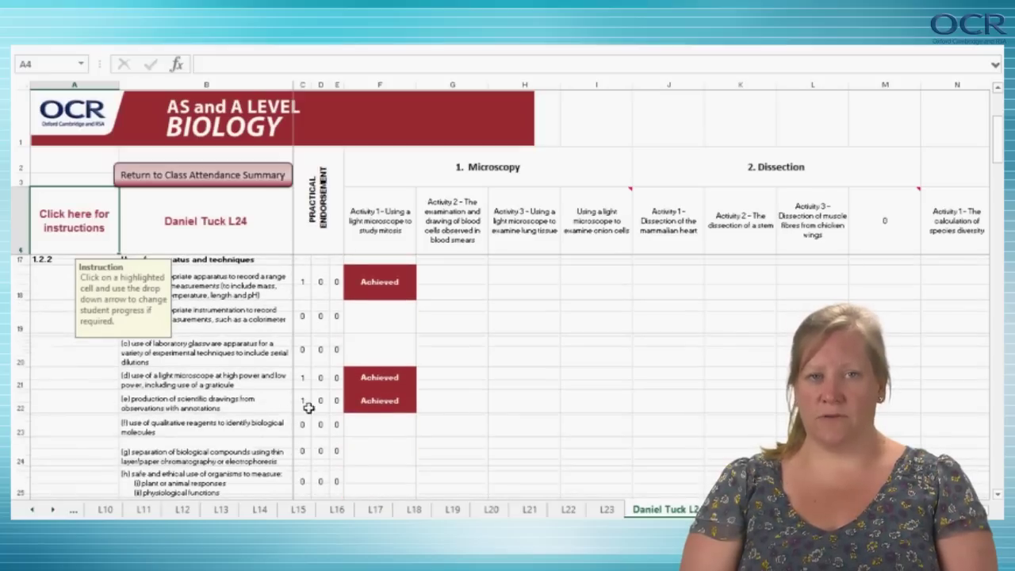
left_click(364, 402)
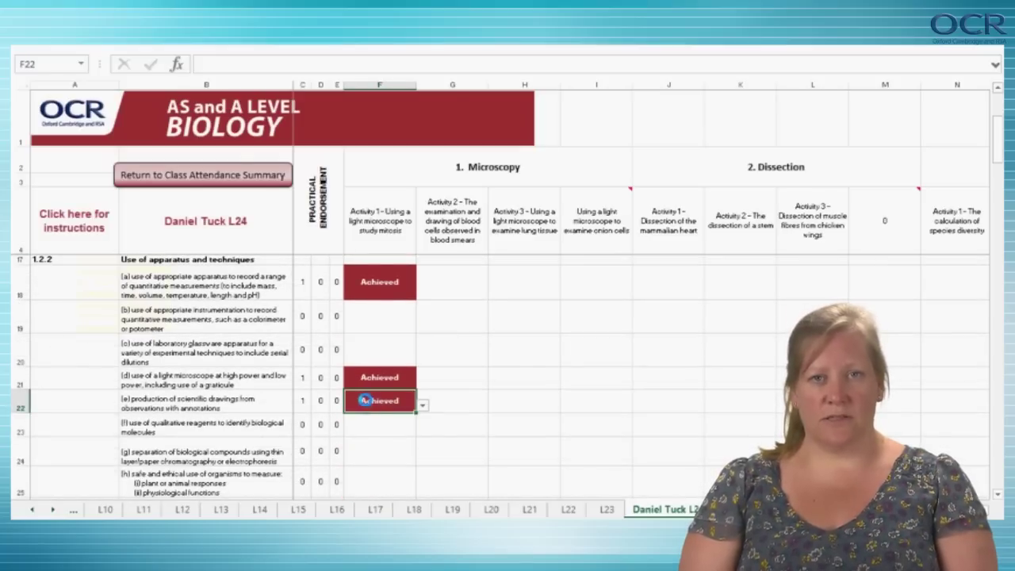
left_click(423, 404)
left_click(415, 428)
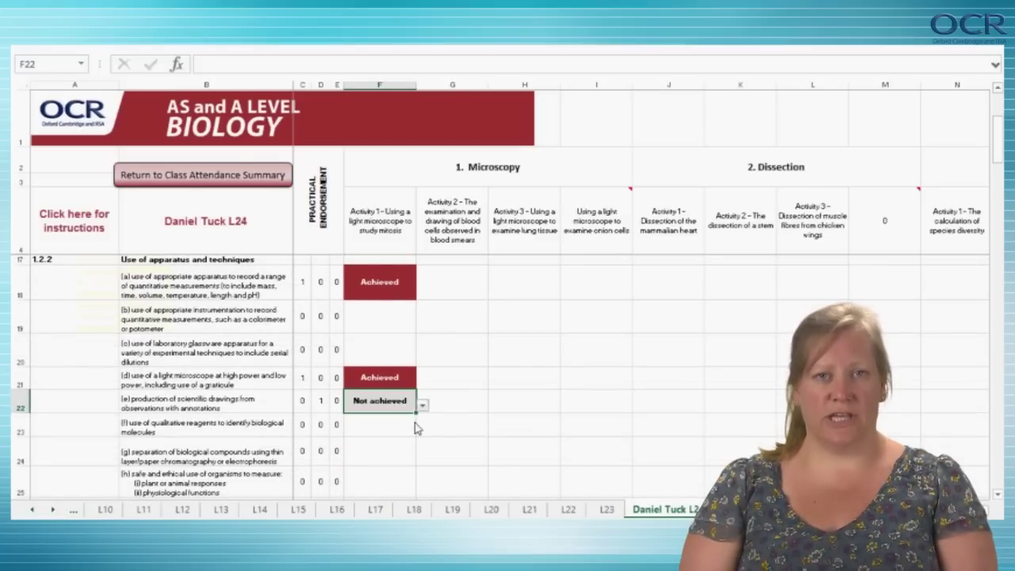
- Set recording observations (F33) to Not achieved for Activity 1
scroll(391, 433, "down", 3)
left_click(402, 416)
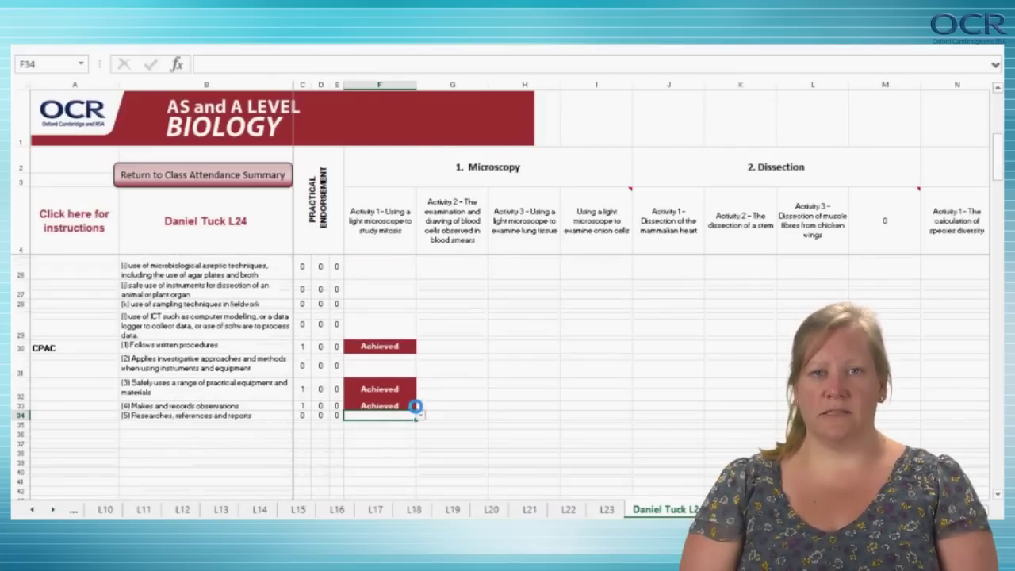
left_click(414, 406)
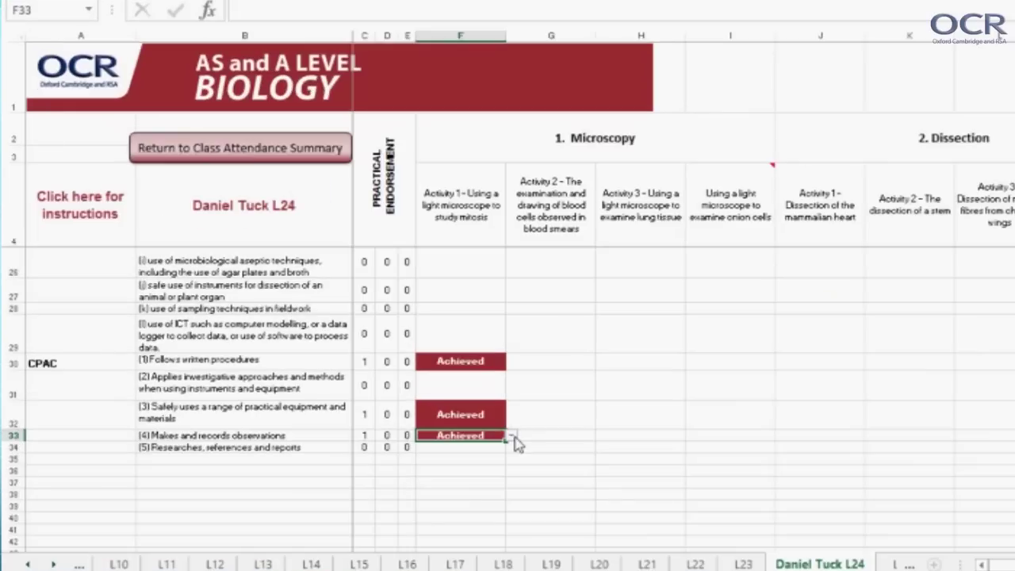
left_click(420, 406)
left_click(399, 425)
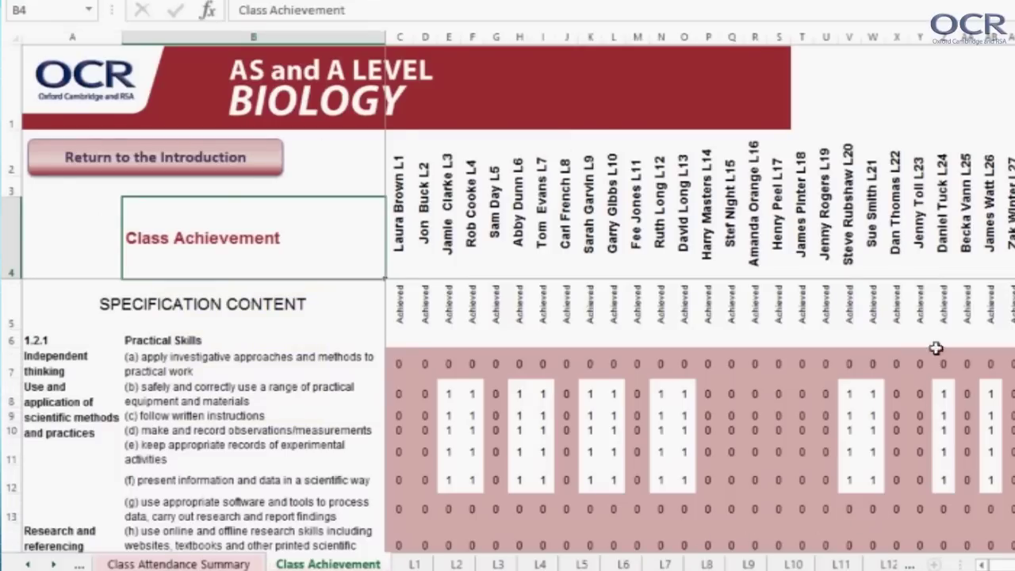
- Scroll the Class Achievement specification rows to check scientific drawings now shows 0
scroll(947, 374, "down", 3)
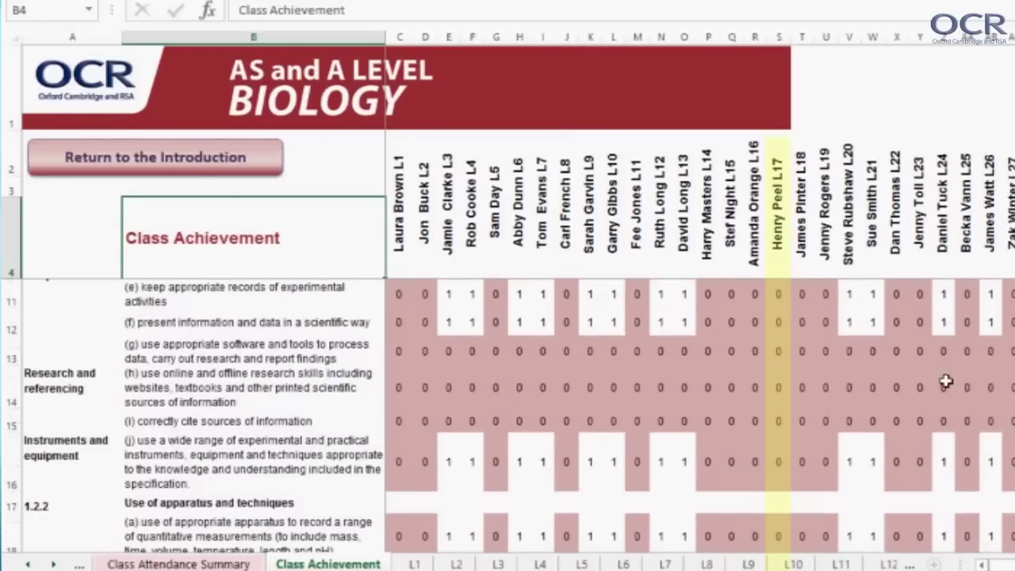
scroll(945, 393, "down", 2)
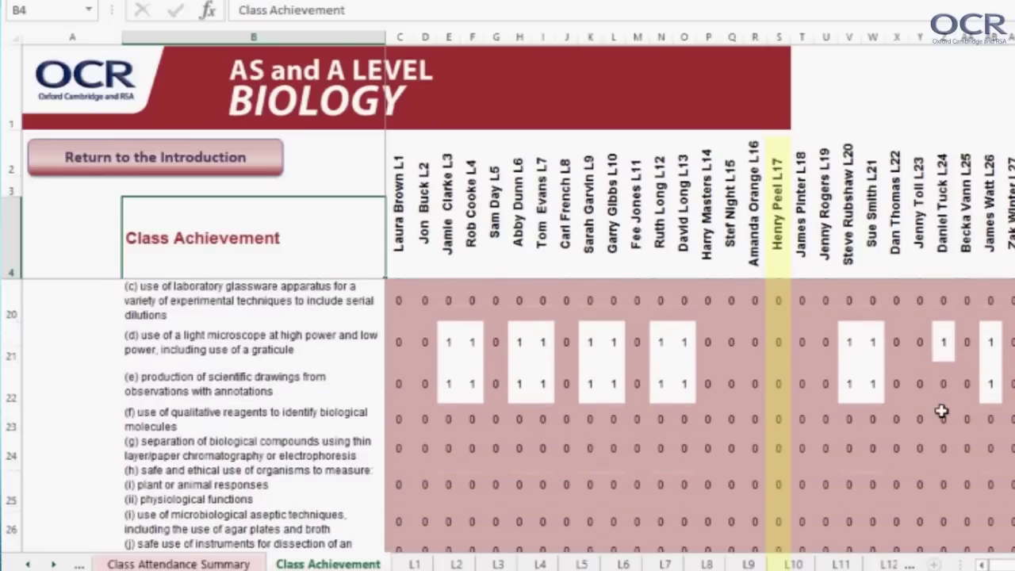